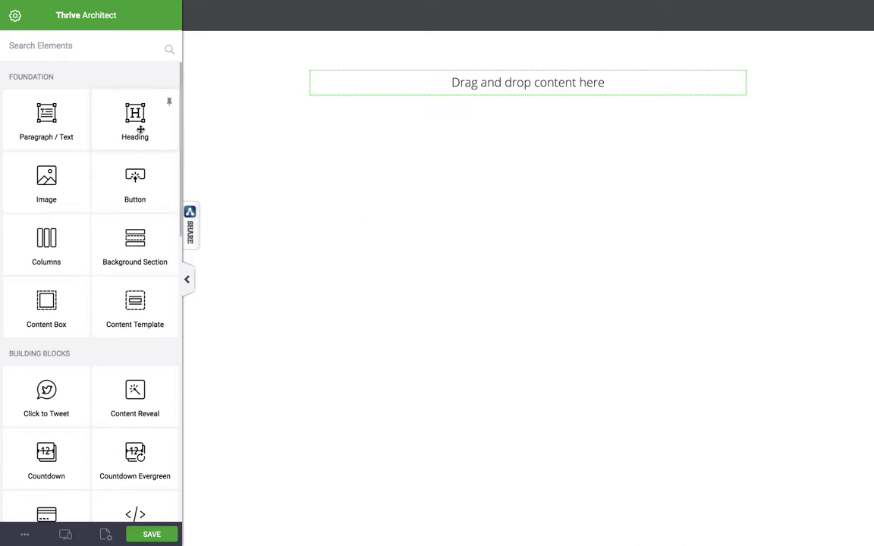
# Add a 'Your Heading Here' heading with an 'Enter your text here...' paragraph below it
pyautogui.moveTo(135, 119); pyautogui.dragTo(431, 91)
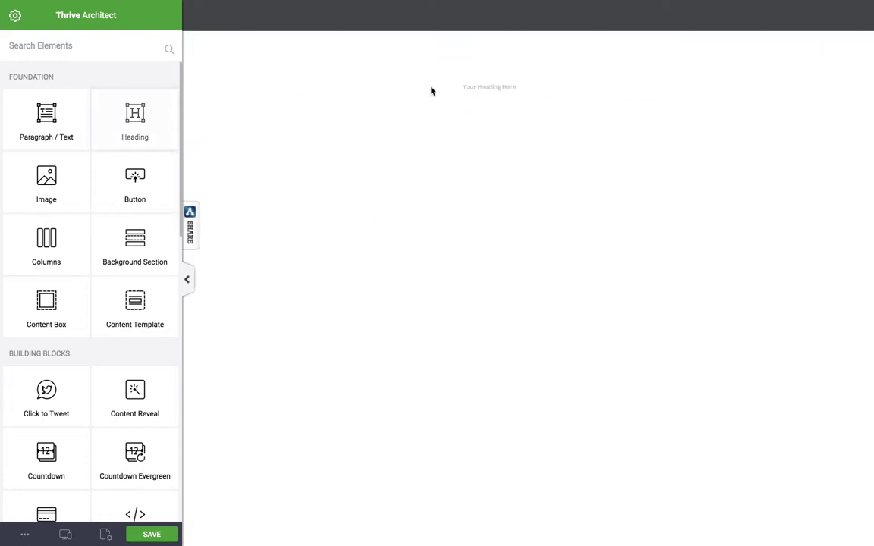
pyautogui.click(267, 243)
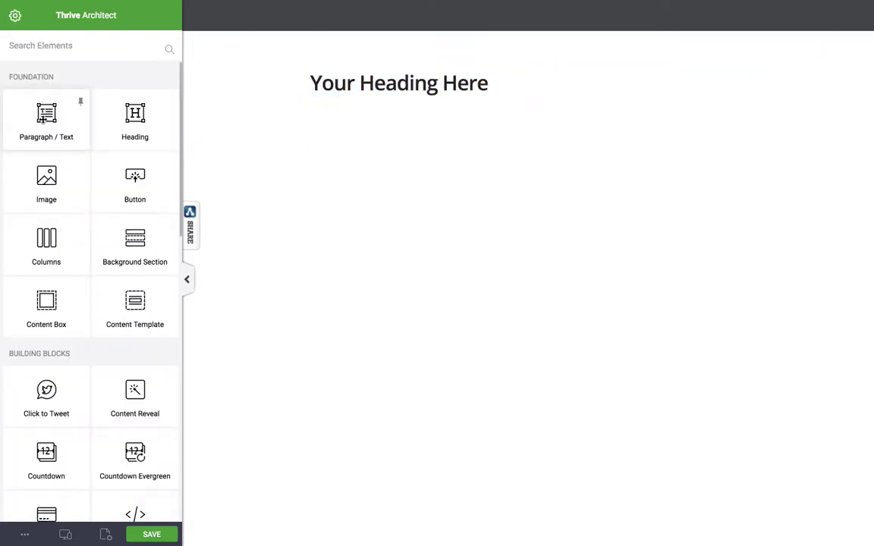
pyautogui.click(42, 108)
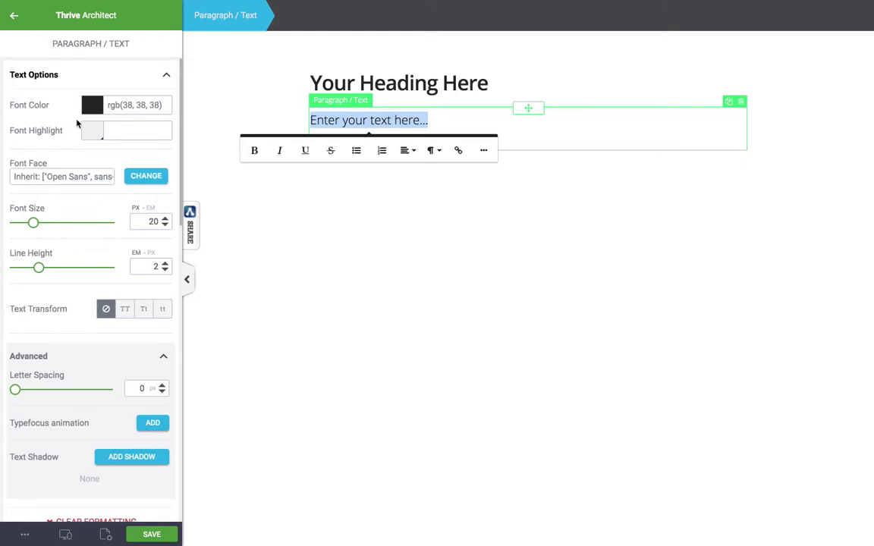
# Enlarge the paragraph text to 30 px and limit its maximum width to 720 px
pyautogui.moveTo(33, 223); pyautogui.dragTo(42, 222)
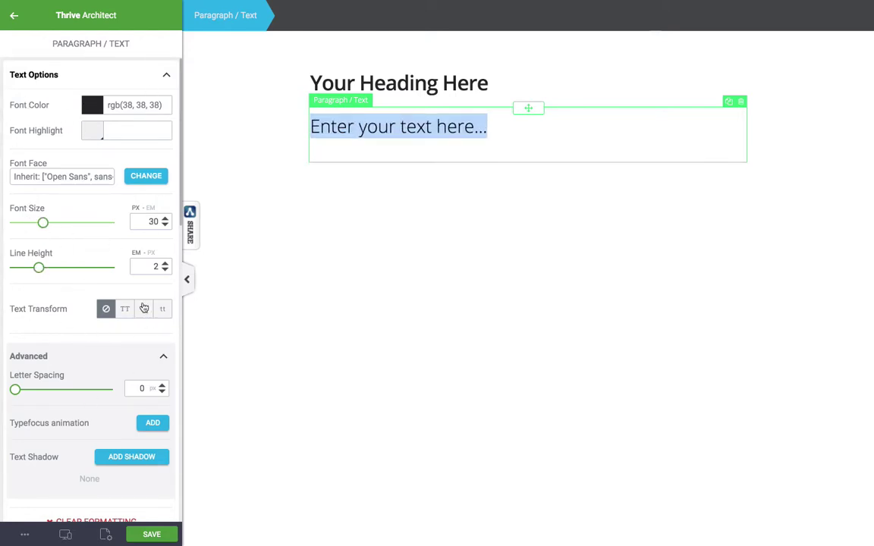
pyautogui.scroll(-2, 144, 303)
pyautogui.scroll(-3, 144, 307)
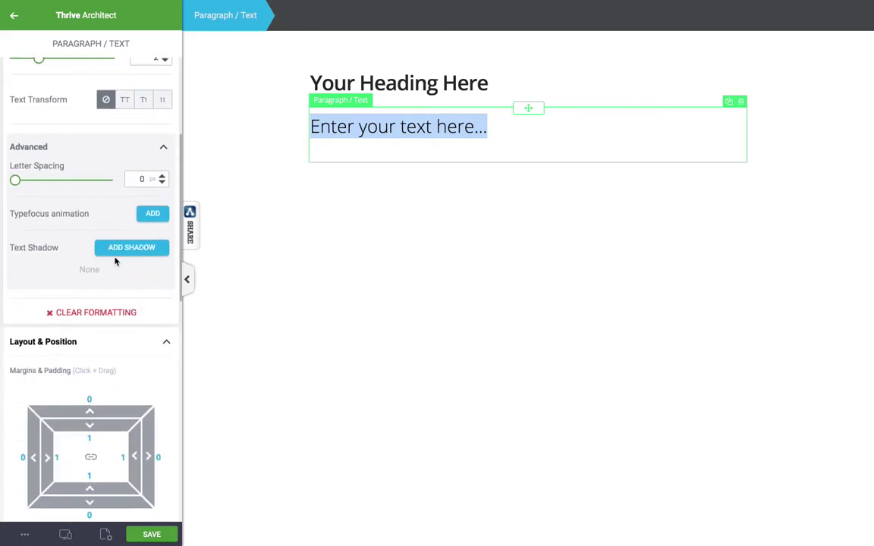
pyautogui.scroll(-3, 114, 258)
pyautogui.scroll(-2, 115, 262)
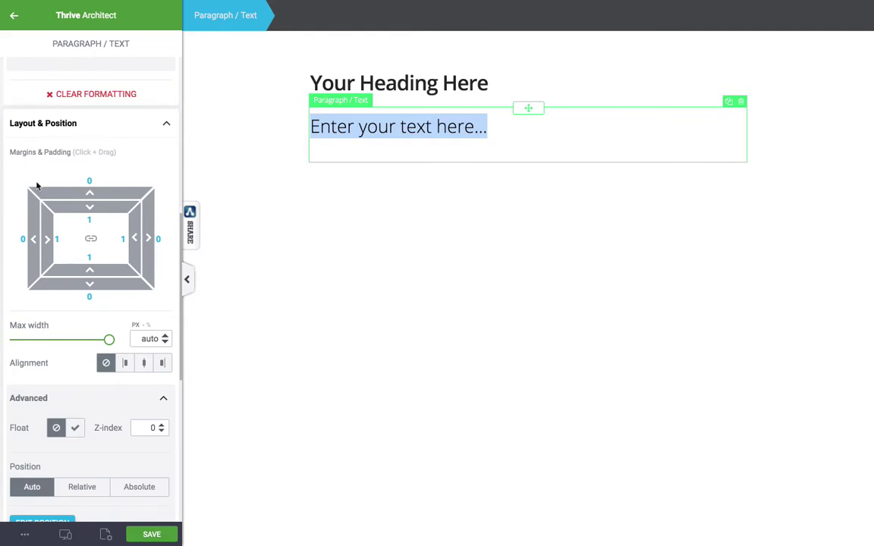
pyautogui.scroll(-2, 70, 261)
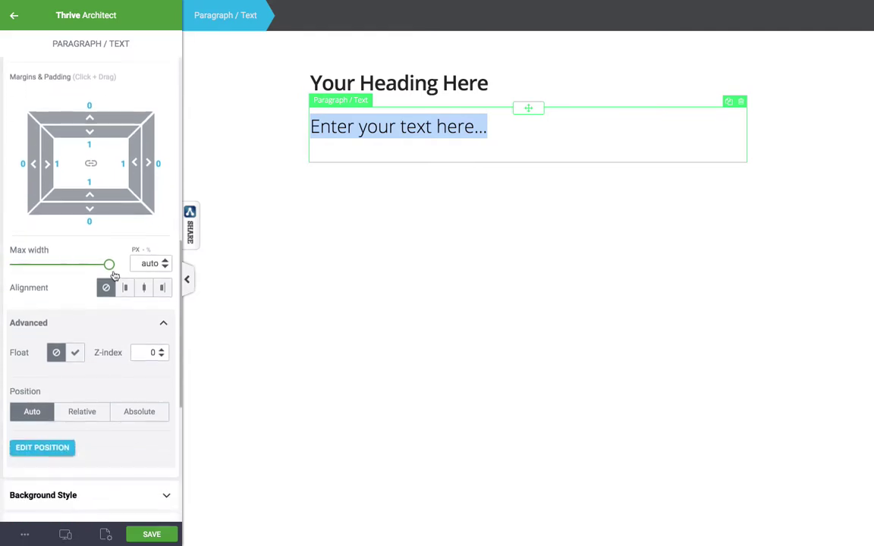
pyautogui.moveTo(109, 265)
pyautogui.mouseDown()
pyautogui.moveTo(46, 271)
pyautogui.moveTo(109, 270)
pyautogui.moveTo(44, 280)
pyautogui.moveTo(111, 274)
pyautogui.mouseUp()
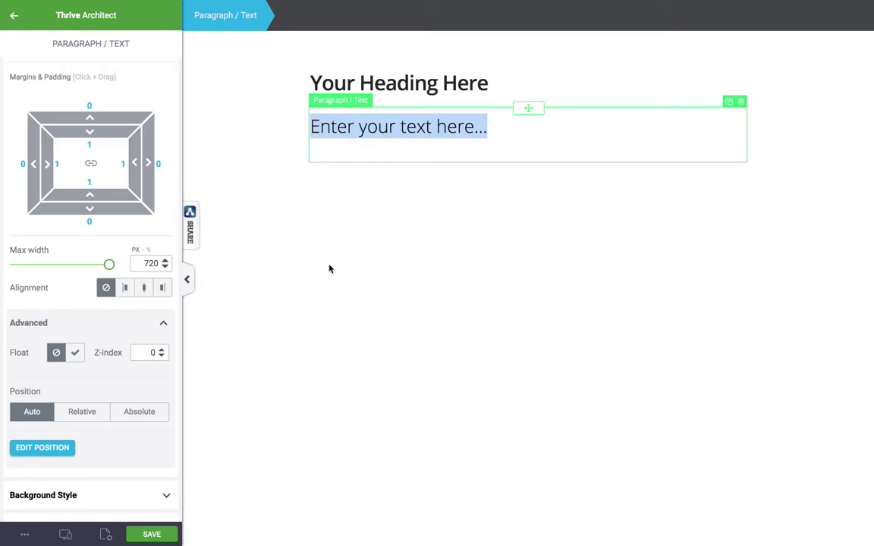
# Replace the paragraph placeholder with the text 'Ennbbkgbkgkukv h hoho hoi h'
pyautogui.click(457, 146)
pyautogui.moveTo(456, 147); pyautogui.dragTo(311, 127)
pyautogui.write('Ennbbkgbkgkukv')
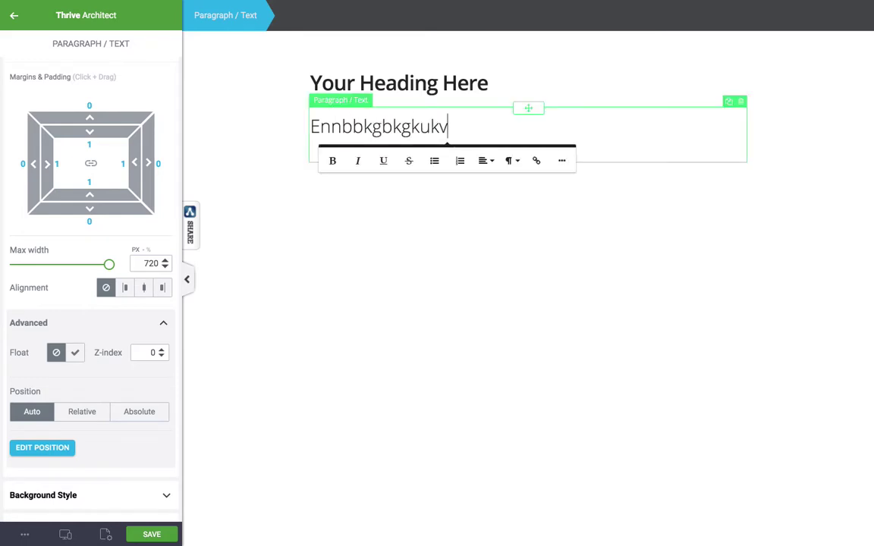
pyautogui.click(187, 279)
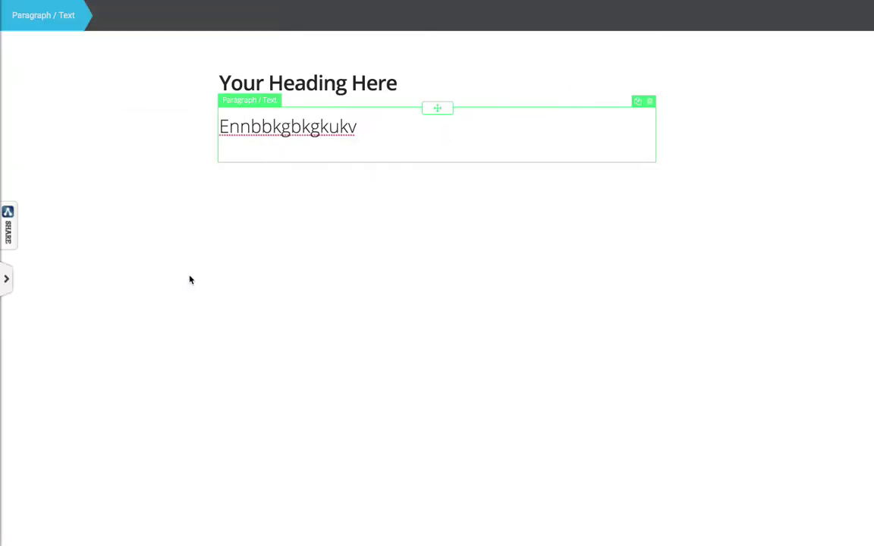
pyautogui.click(373, 129)
pyautogui.write('h hoho hoi h')
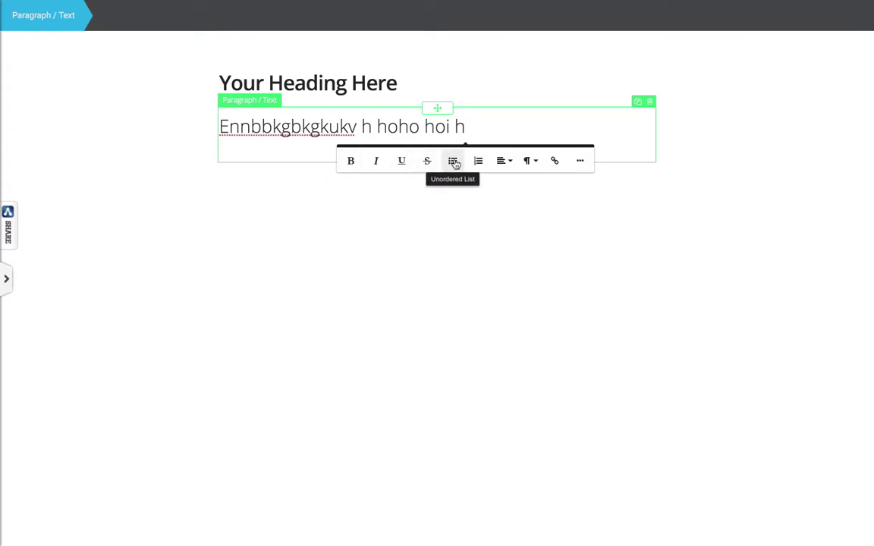
pyautogui.click(529, 163)
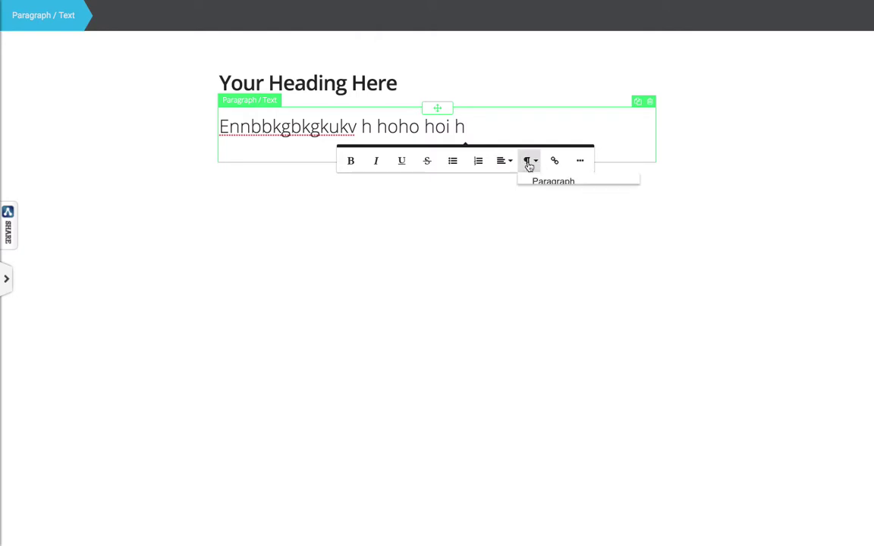
pyautogui.click(528, 163)
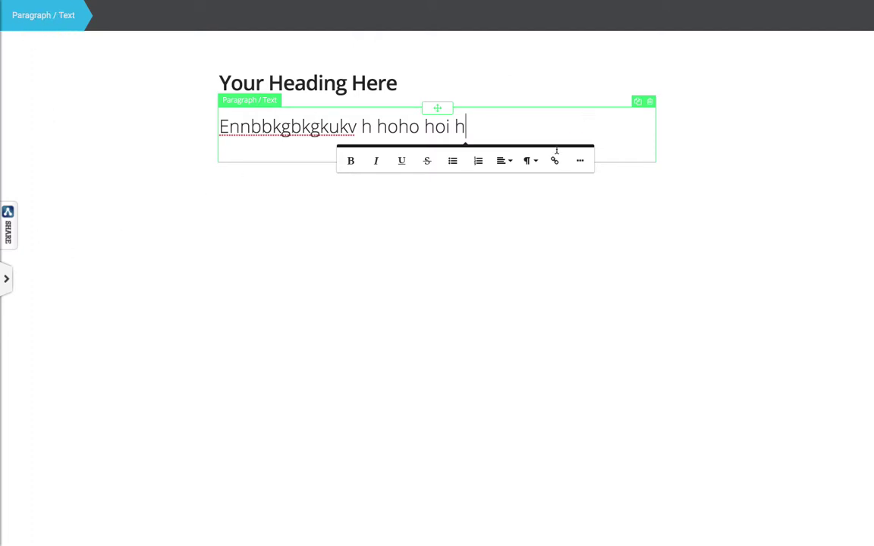
# Delete the typed paragraph and add a Content Box below the heading
pyautogui.click(6, 281)
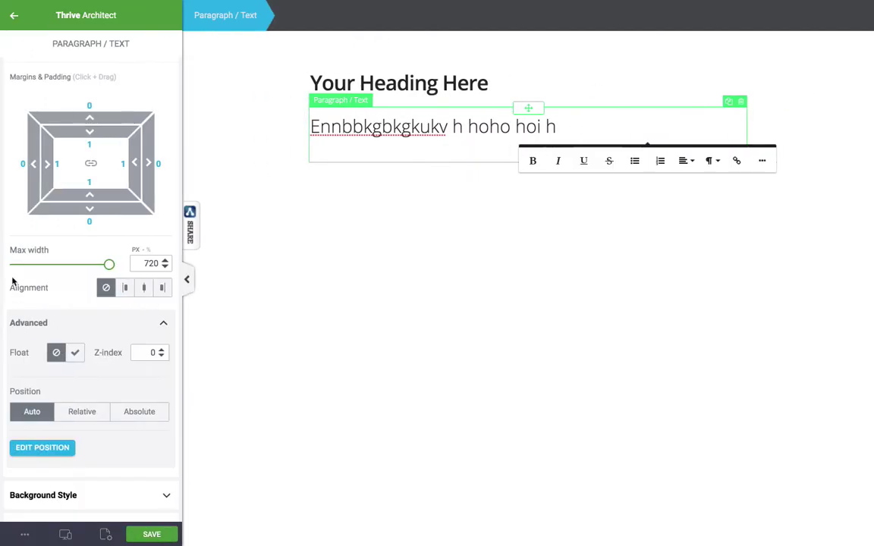
pyautogui.click(741, 101)
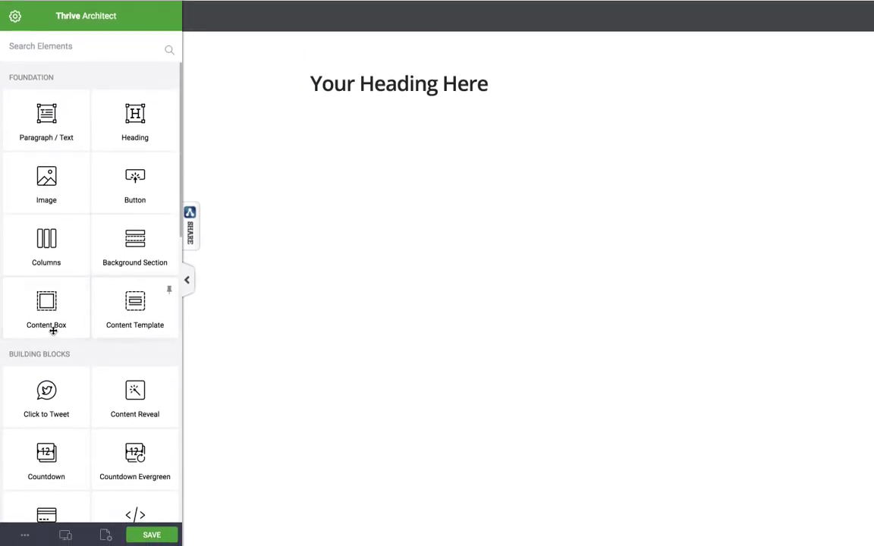
pyautogui.click(43, 346)
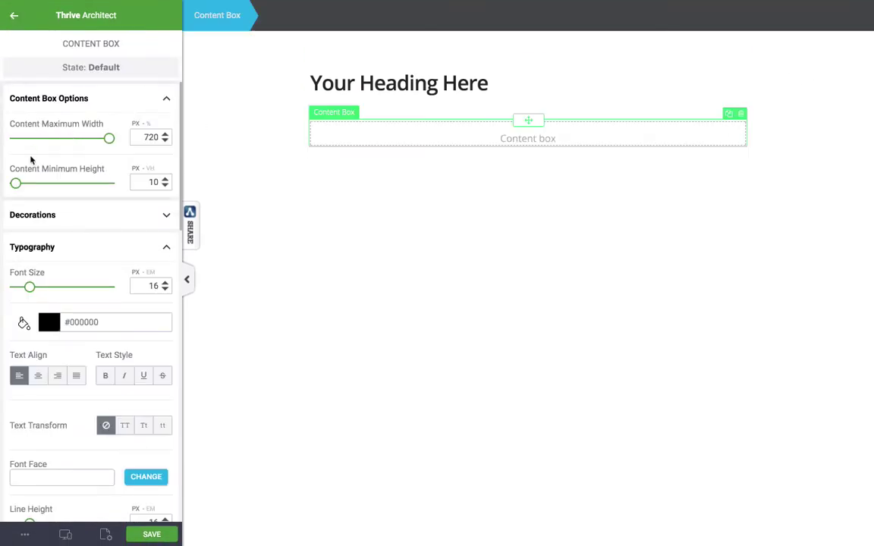
# Place a new placeholder Paragraph / Text element inside the content box
pyautogui.click(314, 277)
pyautogui.moveTo(12, 126); pyautogui.dragTo(426, 139)
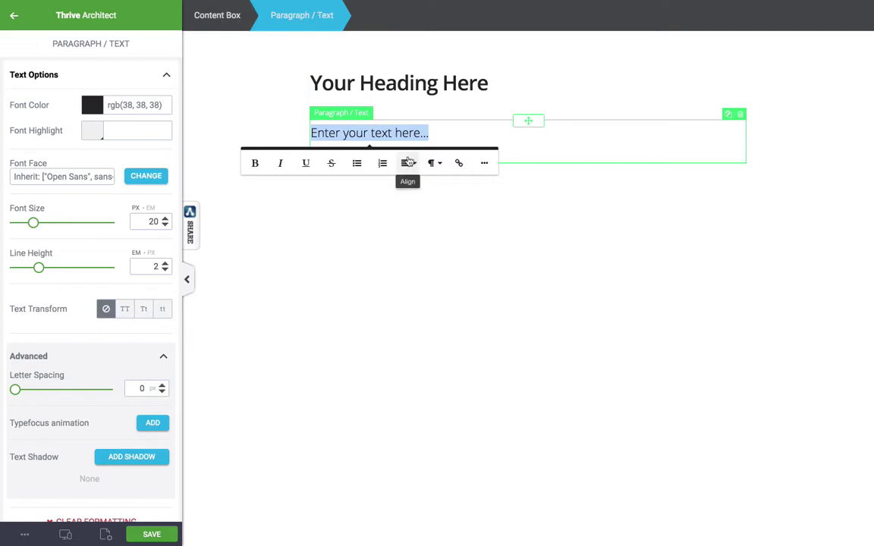
pyautogui.click(451, 182)
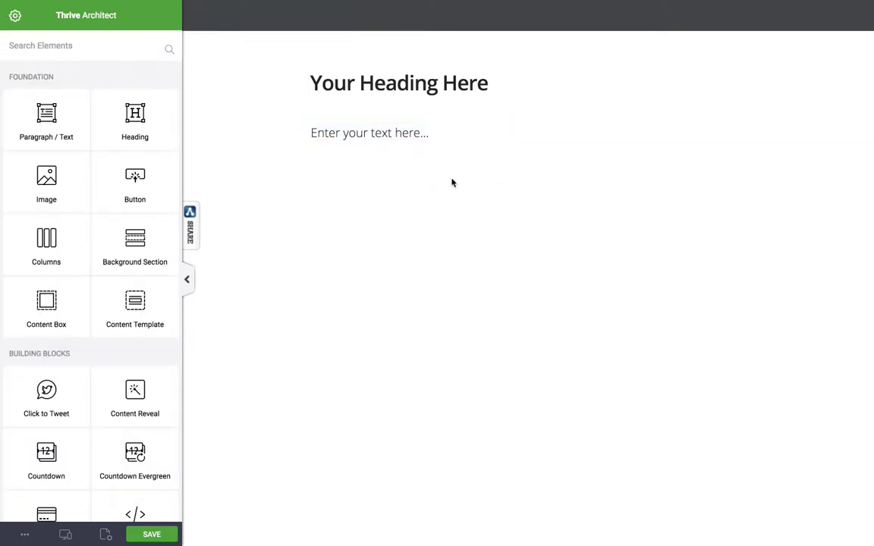
pyautogui.click(396, 134)
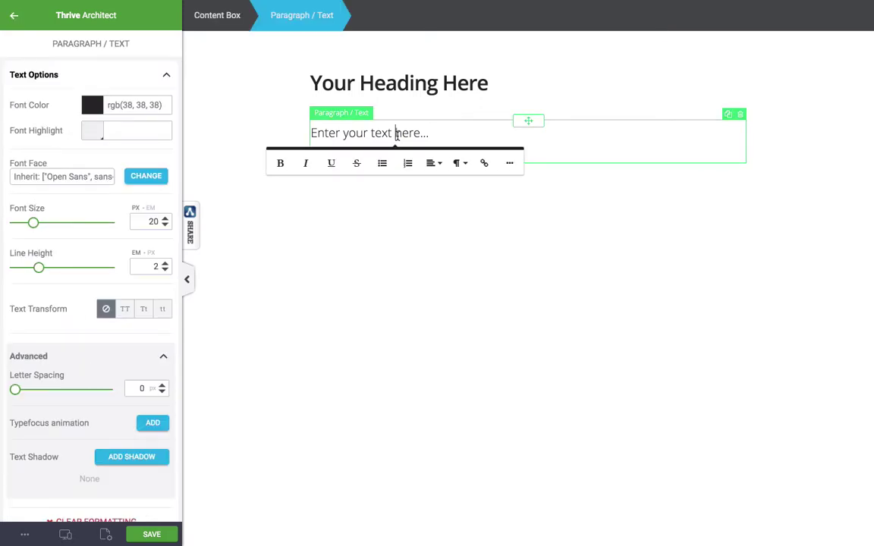
pyautogui.click(230, 25)
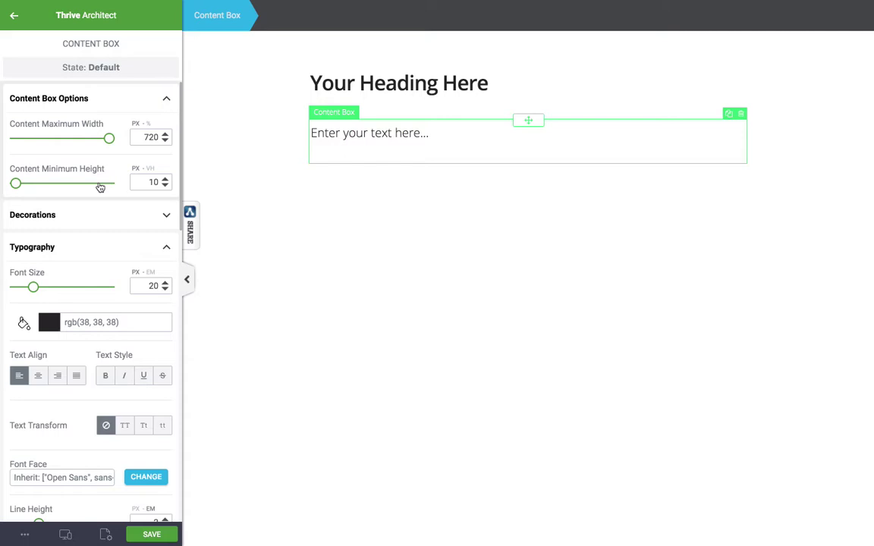
pyautogui.click(264, 190)
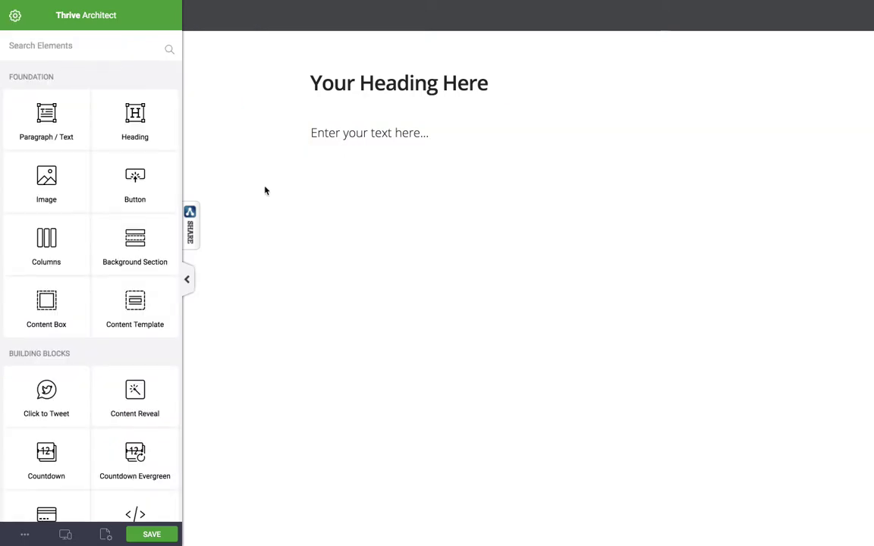
# Open the editor Settings and switch the editor panel to the right side and back left
pyautogui.click(15, 16)
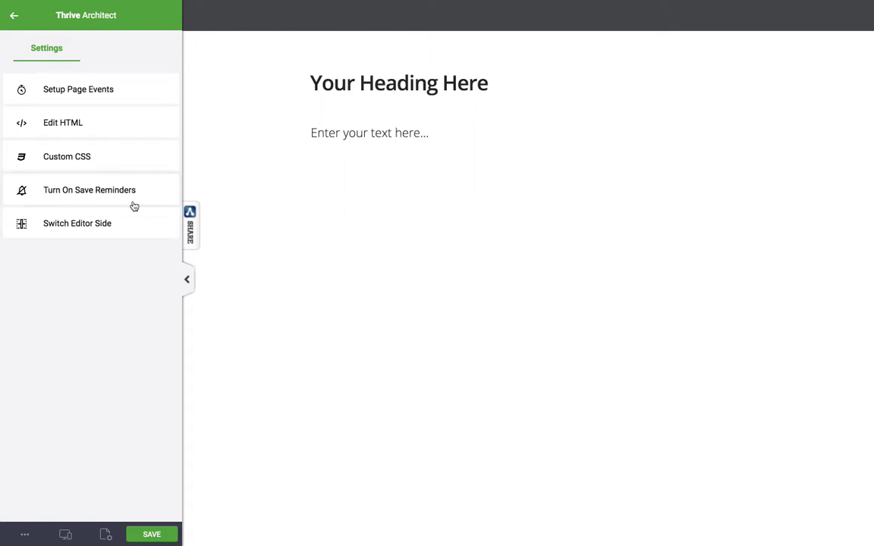
pyautogui.click(60, 234)
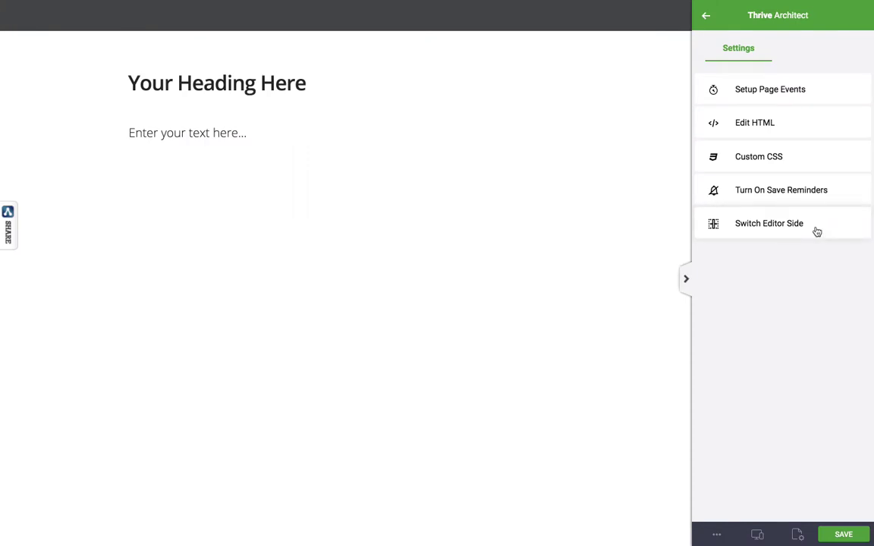
pyautogui.click(817, 229)
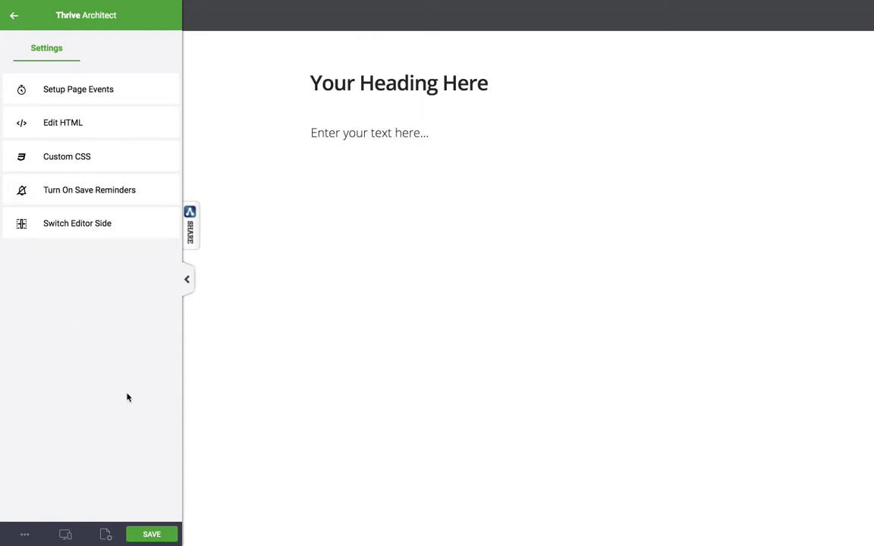
# Try an exit-intent trigger in the Page Event Manager, then close it without creating an event
pyautogui.click(126, 90)
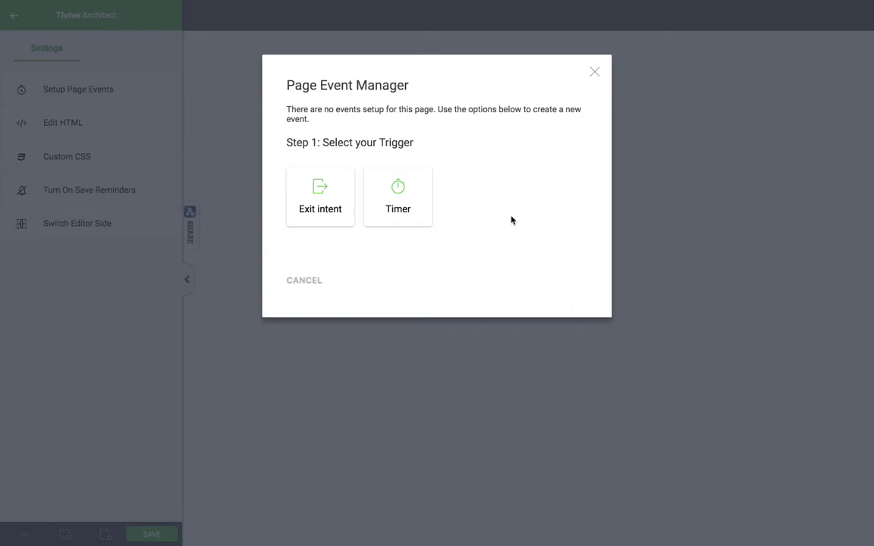
pyautogui.click(323, 219)
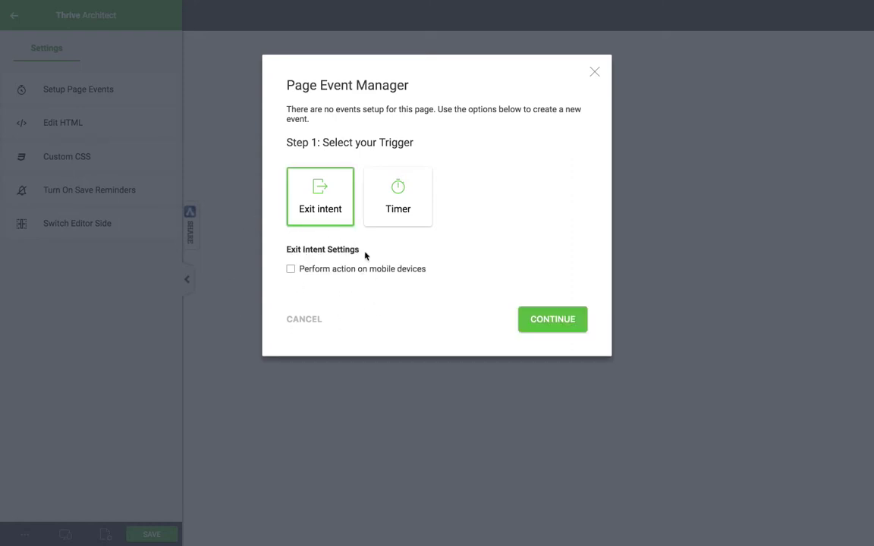
pyautogui.click(551, 323)
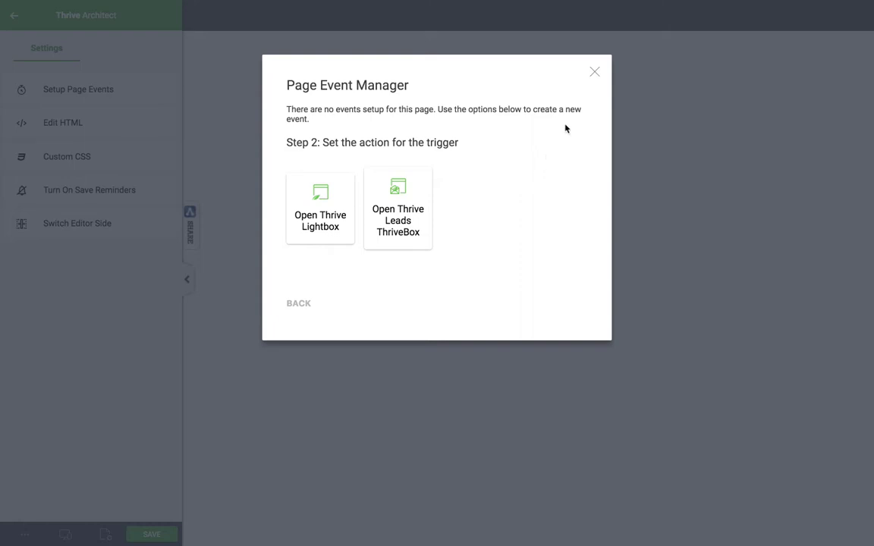
pyautogui.click(594, 72)
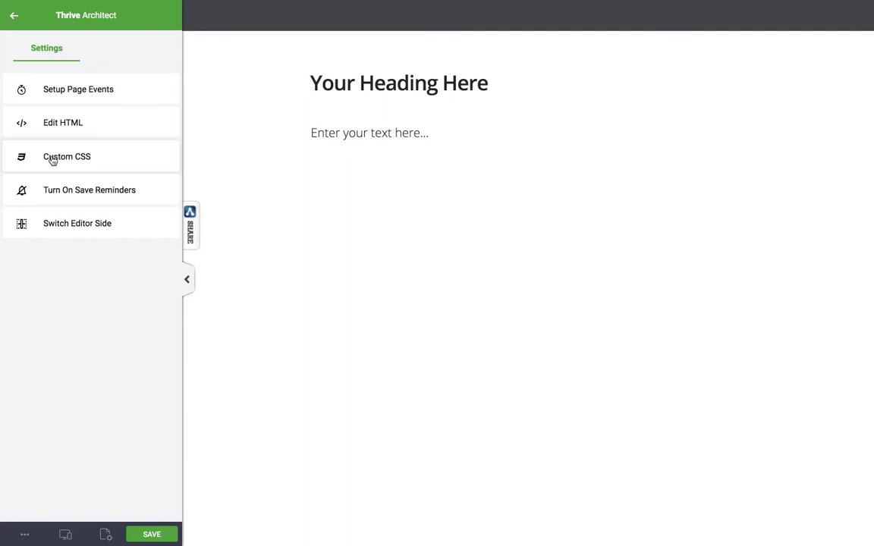
# Open the page's HTML source, select all the code, and close it unchanged
pyautogui.click(48, 121)
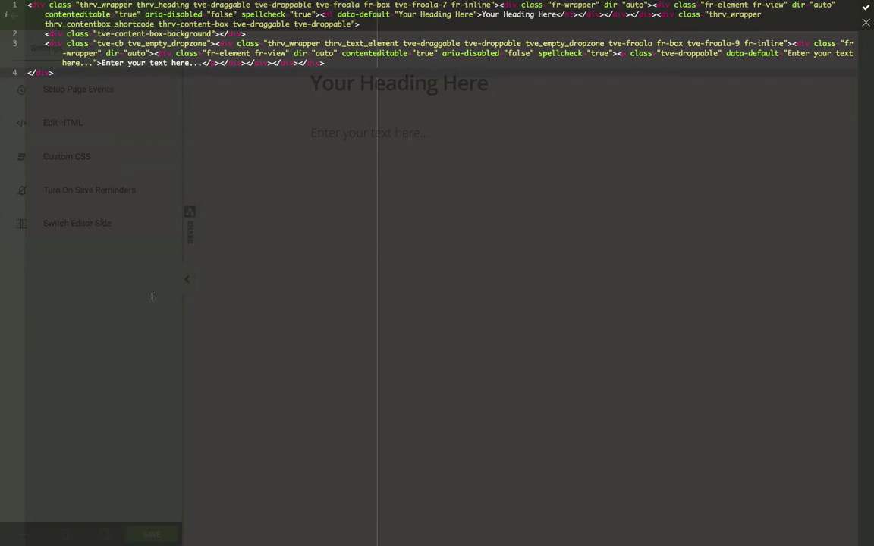
pyautogui.hotkey('ctrl', 'a')
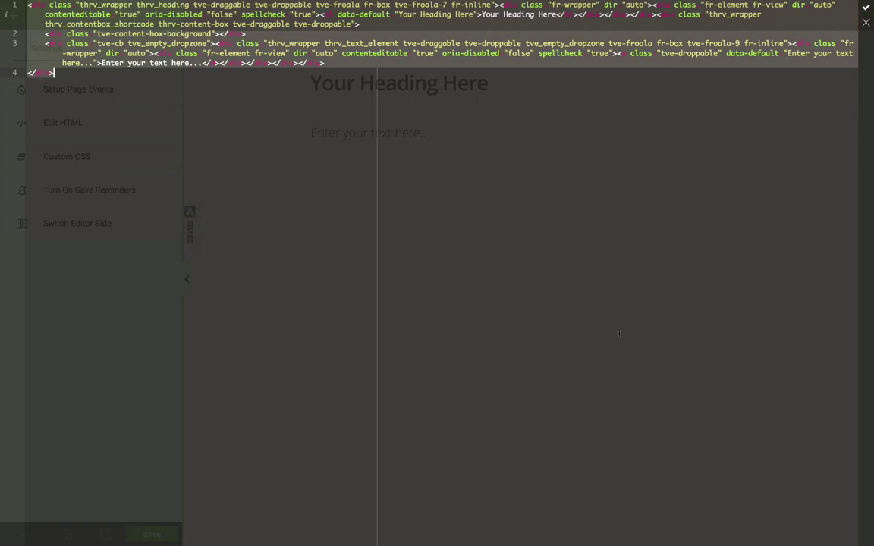
pyautogui.click(866, 22)
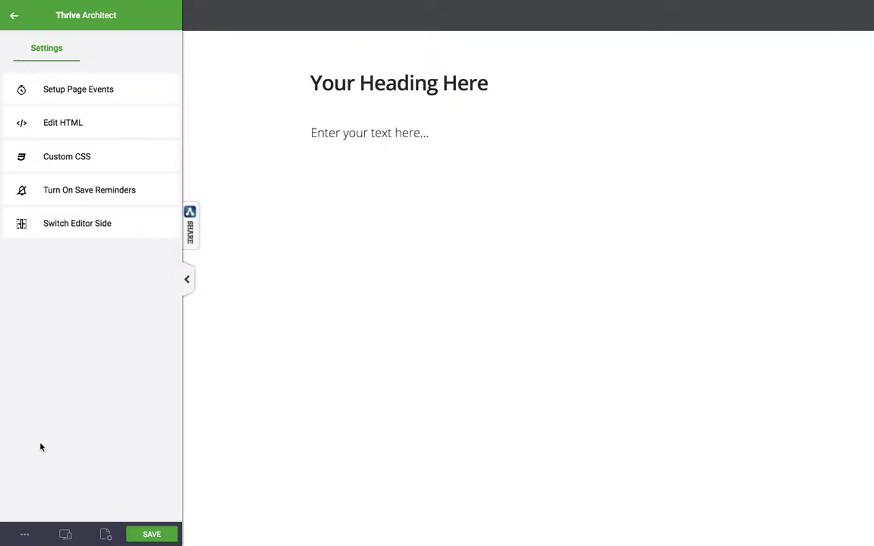
pyautogui.click(66, 156)
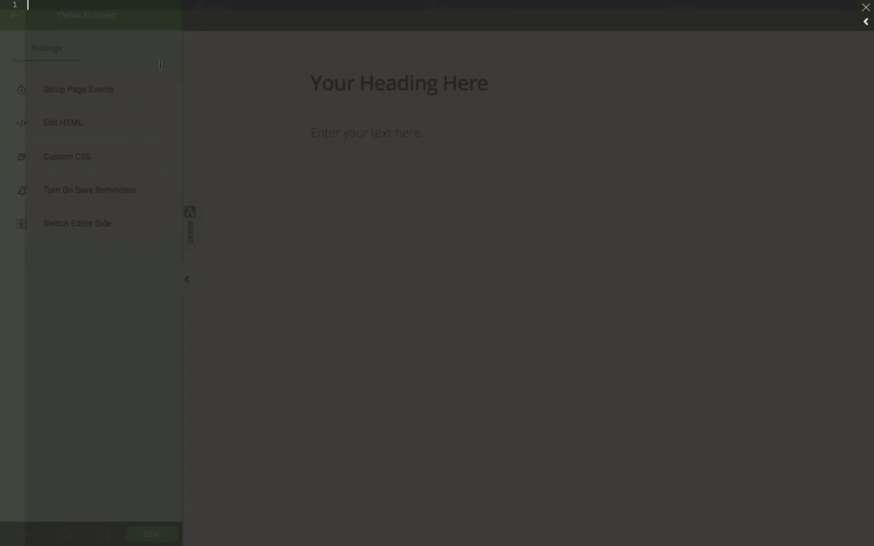
pyautogui.write('p {')
pyautogui.press('Return')
pyautogui.write('font-siz')
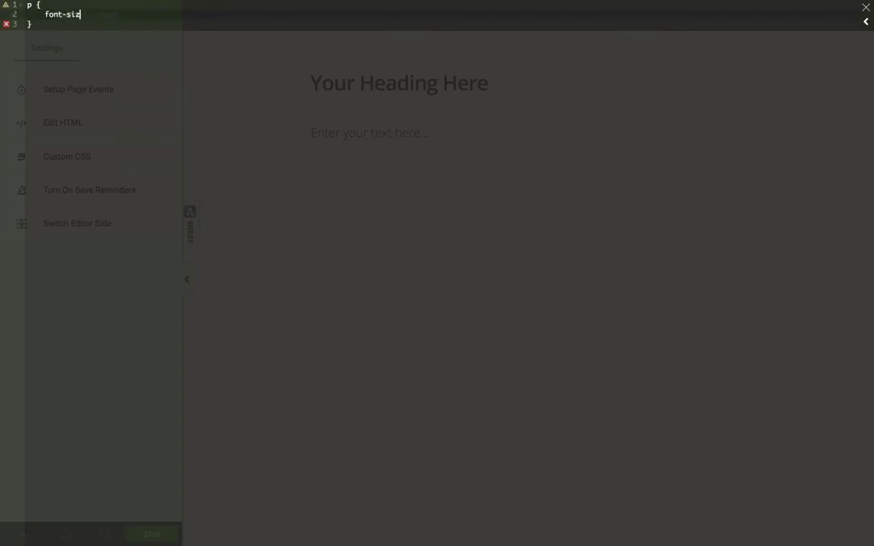
pyautogui.write('e: 40px;')
pyautogui.click(31, 23)
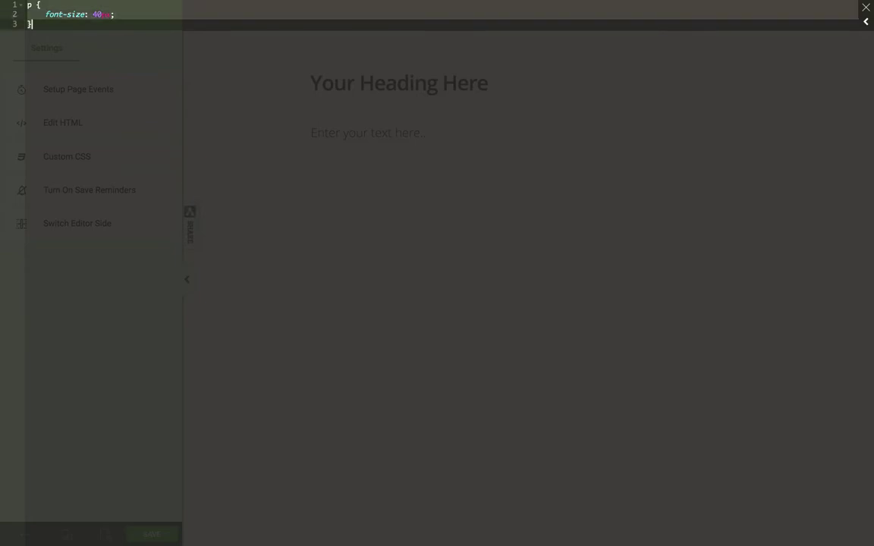
pyautogui.hotkey('ctrl', 'a')
pyautogui.press('BackSpace')
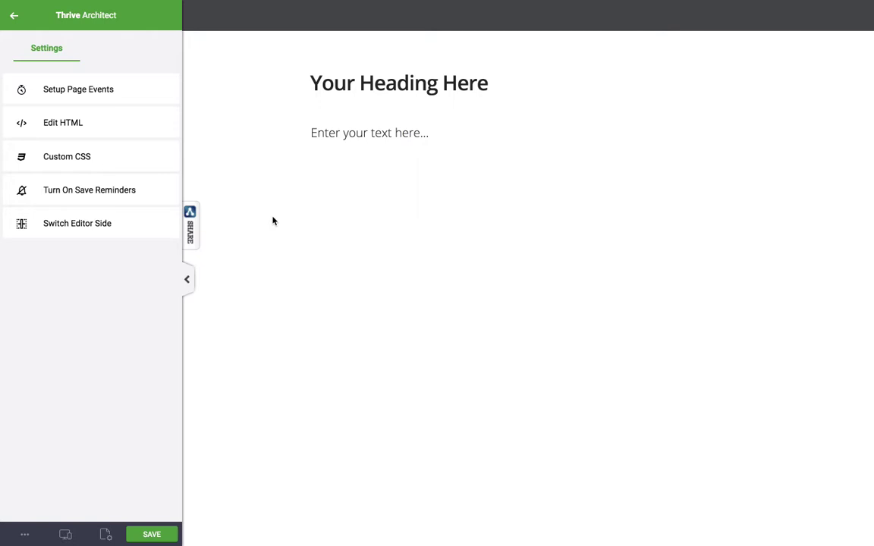
# Type 'fpewjgpjwepgew' over the placeholder paragraph, then undo to restore the original text
pyautogui.click(25, 535)
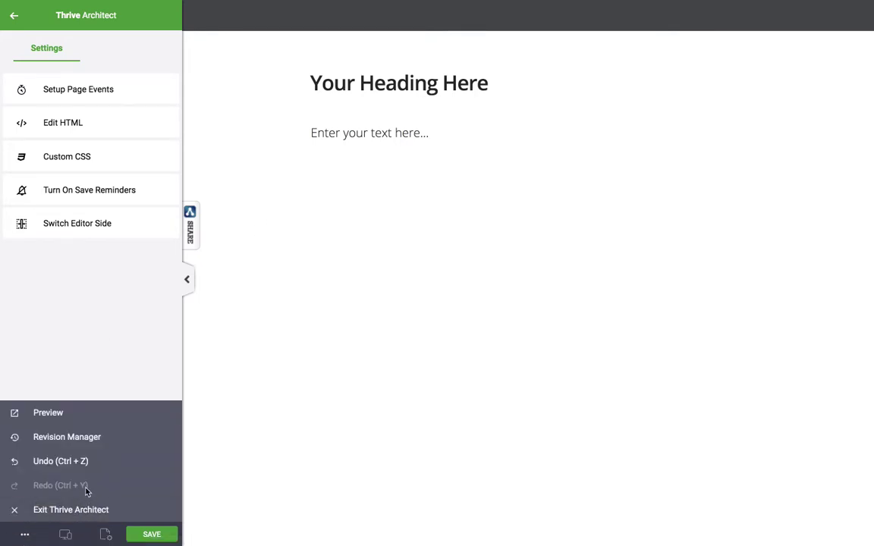
pyautogui.click(419, 423)
pyautogui.click(448, 135)
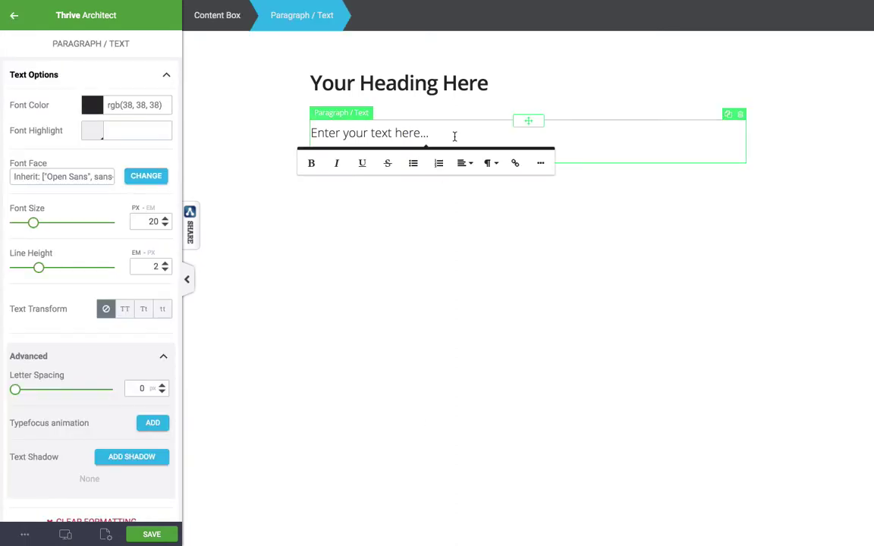
pyautogui.moveTo(455, 136); pyautogui.dragTo(290, 140)
pyautogui.write('fpewjgpjwepgew')
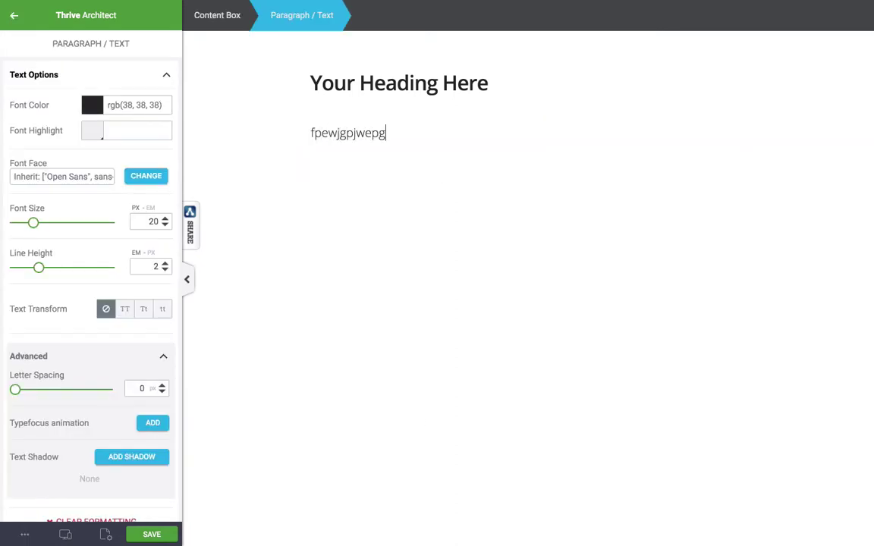
pyautogui.click(338, 264)
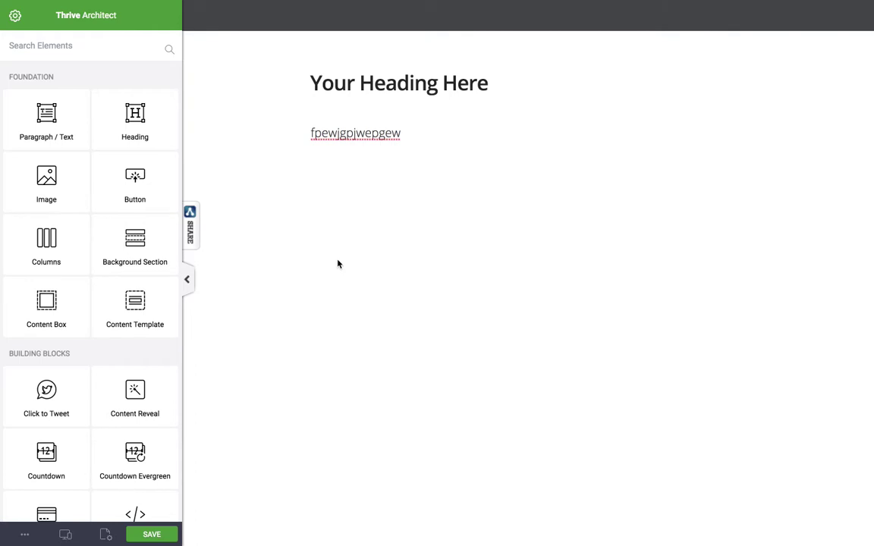
pyautogui.hotkey('ctrl', 'z')
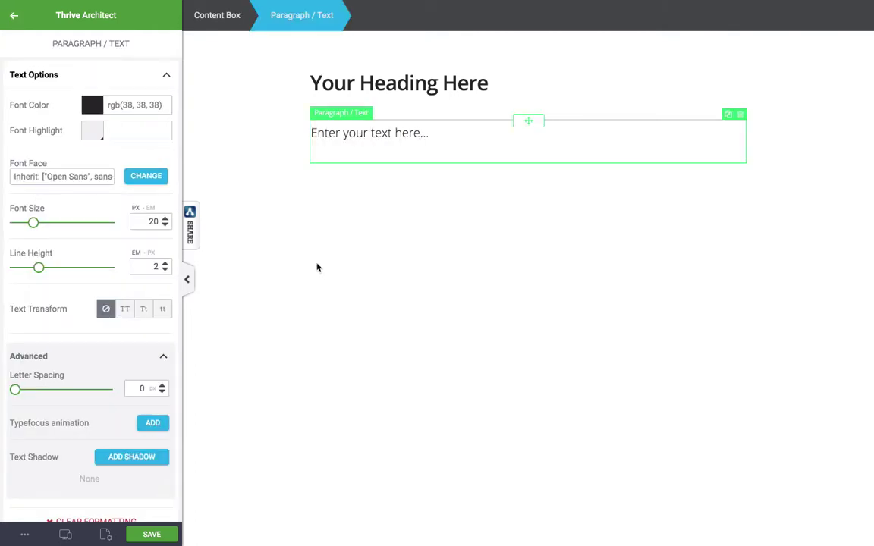
pyautogui.click(188, 279)
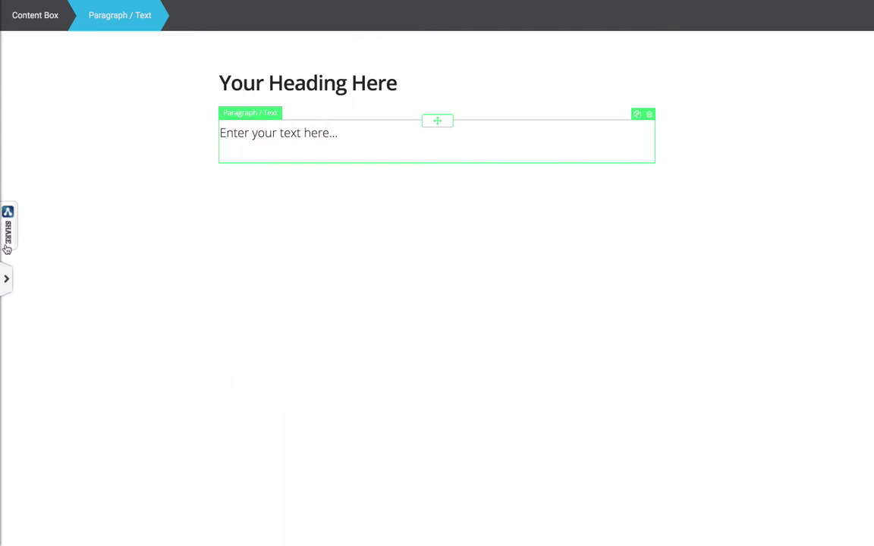
pyautogui.click(6, 279)
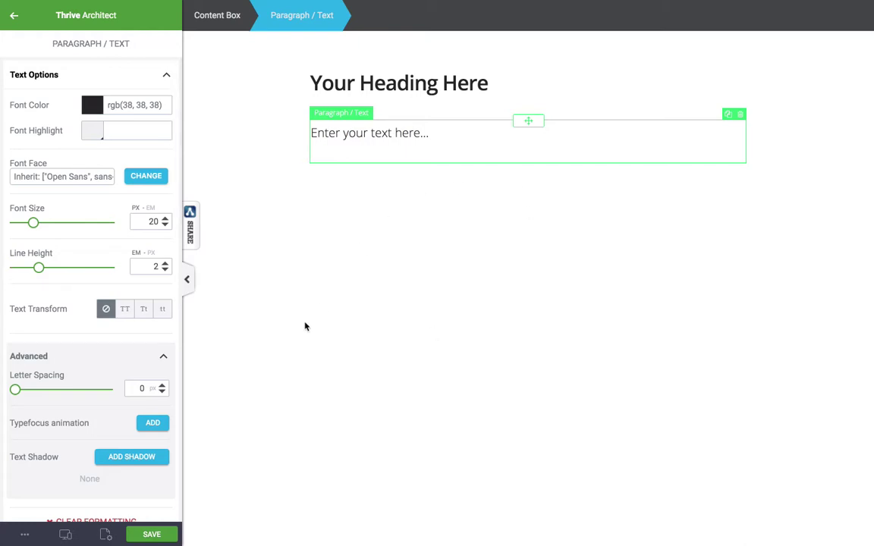
# Preview at tablet and mobile widths, adding 'klblbiu g' to the paragraph in mobile view
pyautogui.moveTo(66, 534)
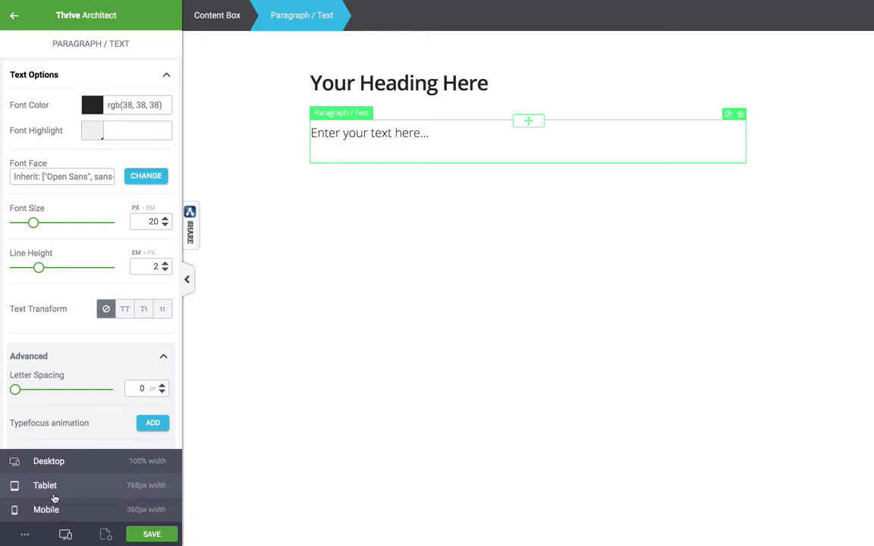
pyautogui.click(90, 487)
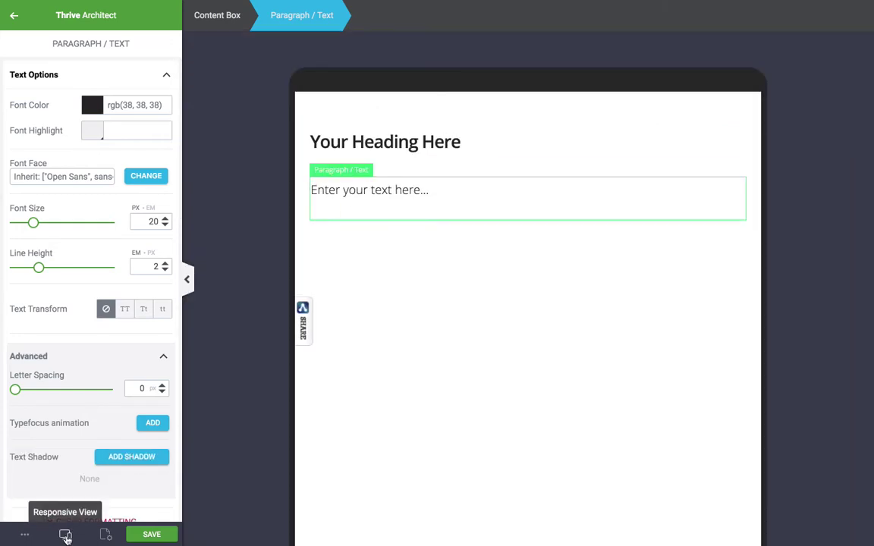
pyautogui.moveTo(66, 533)
pyautogui.click(71, 516)
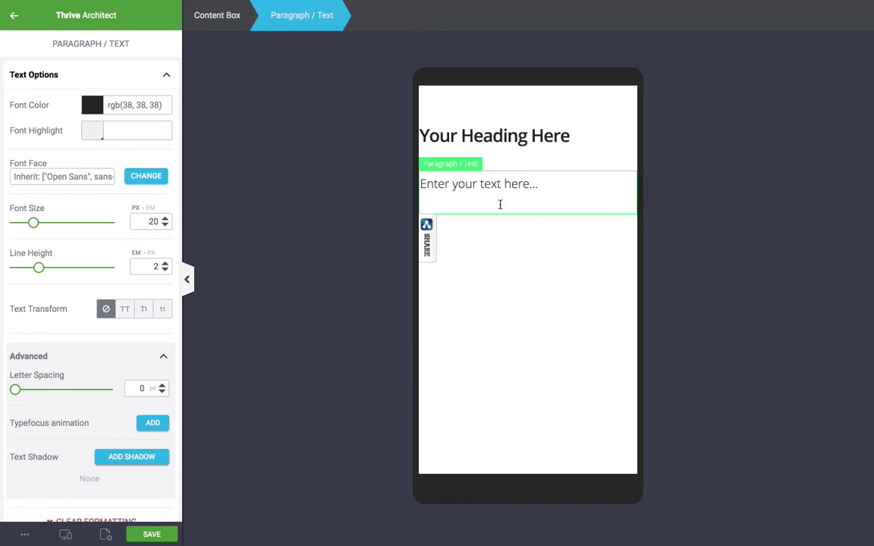
pyautogui.click(546, 185)
pyautogui.write('klblbiu g')
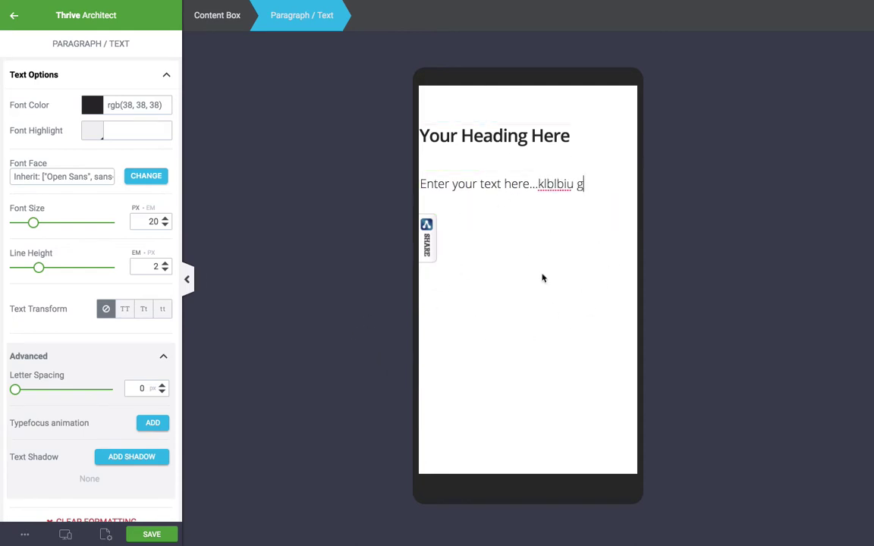
pyautogui.click(542, 276)
# In tablet view, append 'o oh o' to the paragraph and set its font size to 25 px
pyautogui.moveTo(66, 532)
pyautogui.click(83, 494)
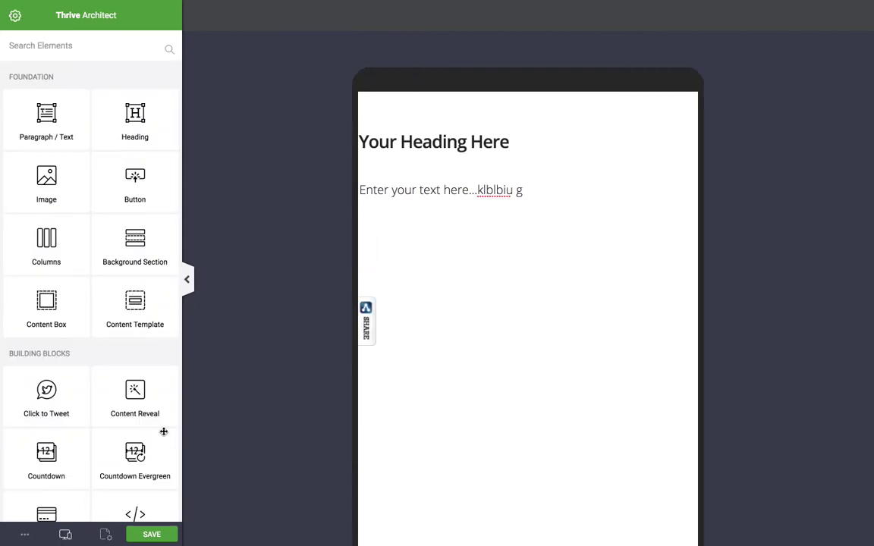
pyautogui.click(534, 196)
pyautogui.write('o oh o')
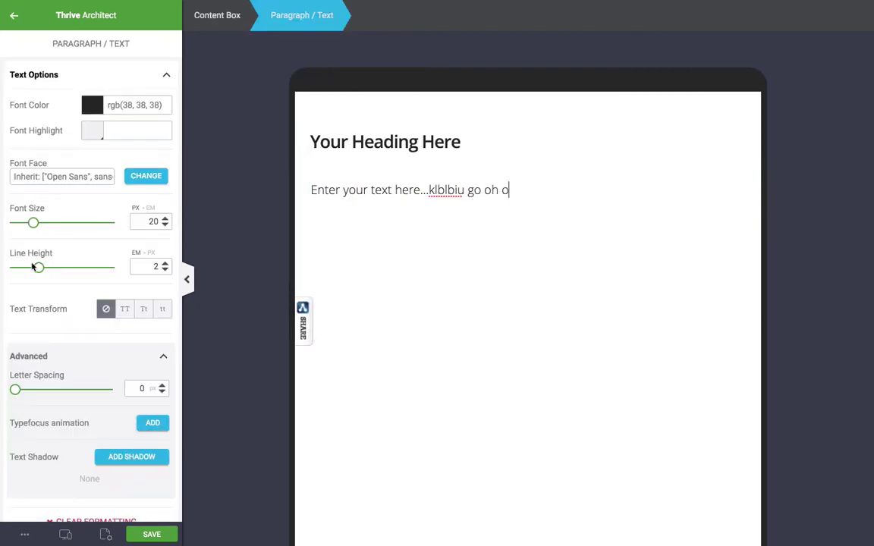
pyautogui.moveTo(33, 223); pyautogui.dragTo(39, 229)
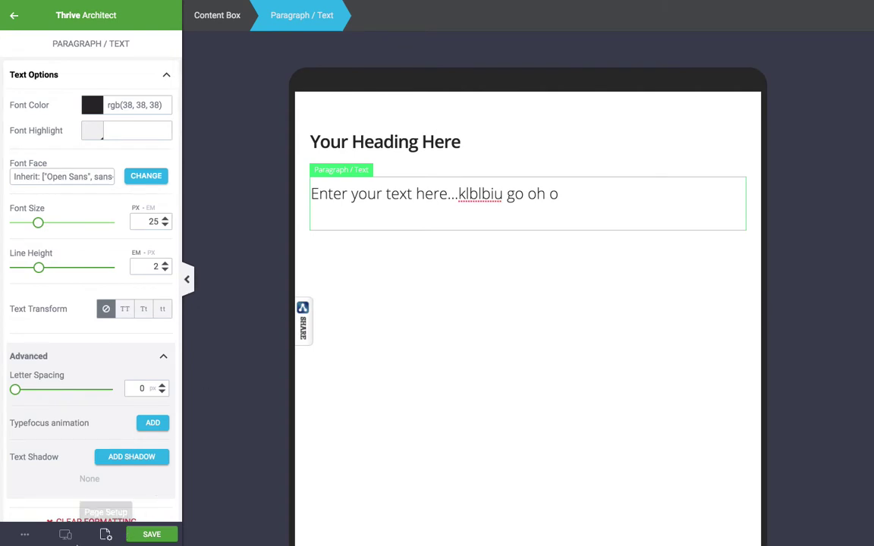
# In desktop view, make the paragraph text red
pyautogui.moveTo(65, 534)
pyautogui.click(70, 464)
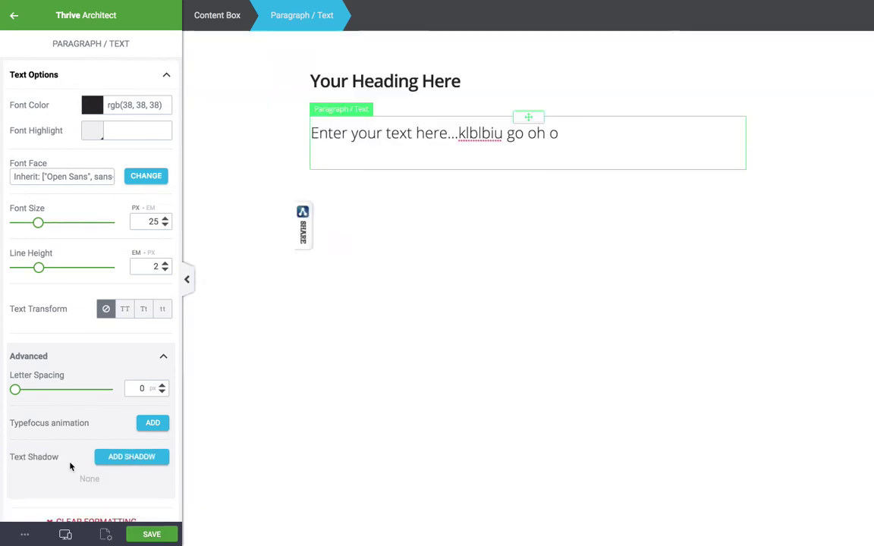
pyautogui.click(88, 110)
pyautogui.moveTo(93, 181); pyautogui.dragTo(141, 128)
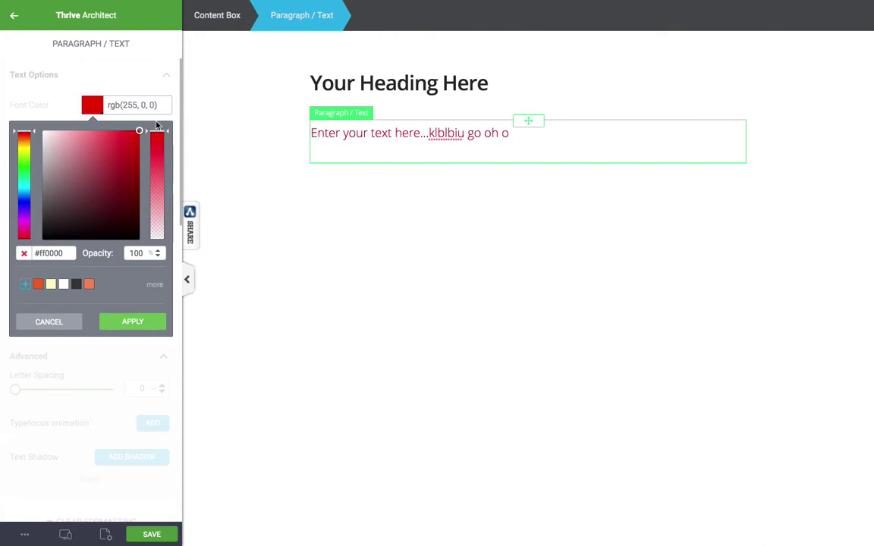
pyautogui.click(245, 226)
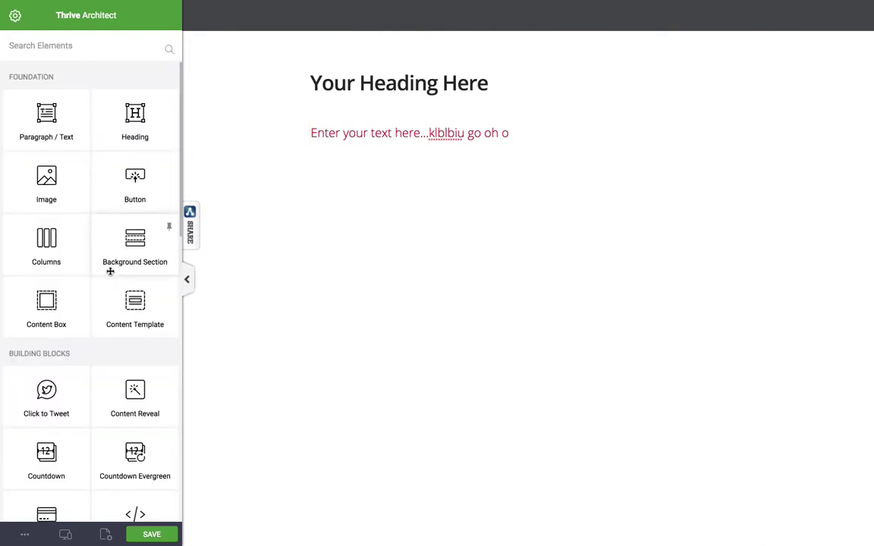
# In tablet view, make the paragraph text blue
pyautogui.moveTo(67, 535)
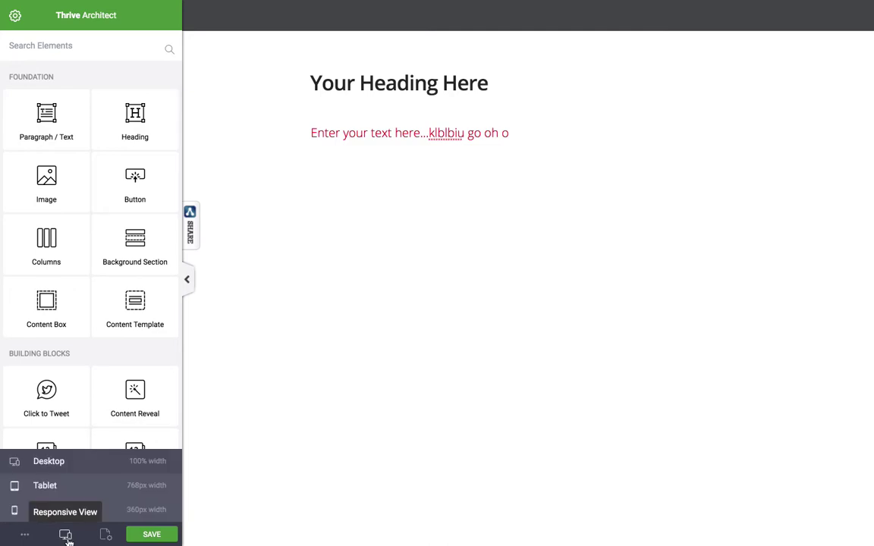
pyautogui.click(78, 493)
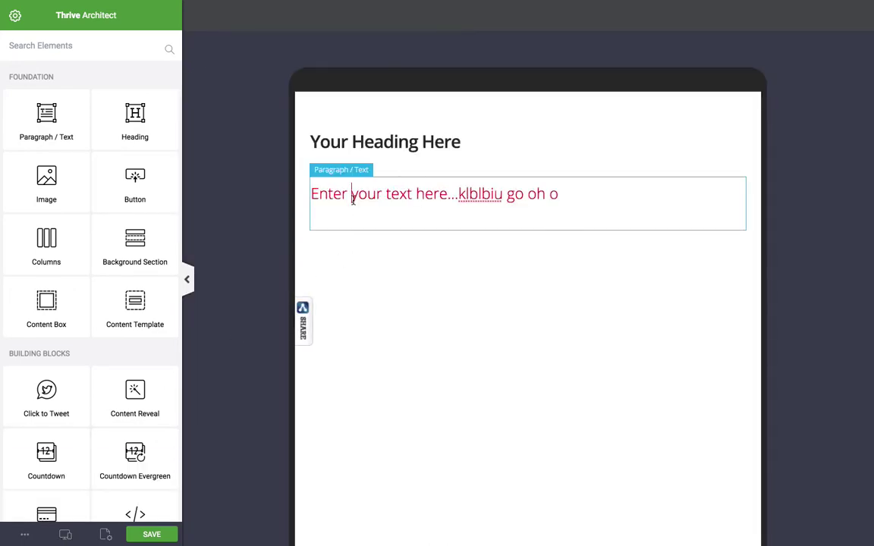
pyautogui.click(352, 195)
pyautogui.click(91, 105)
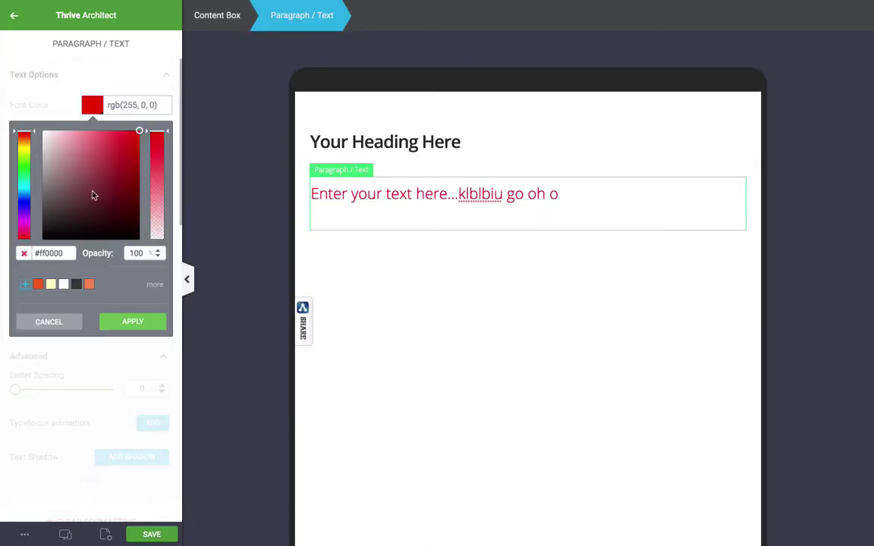
pyautogui.click(24, 197)
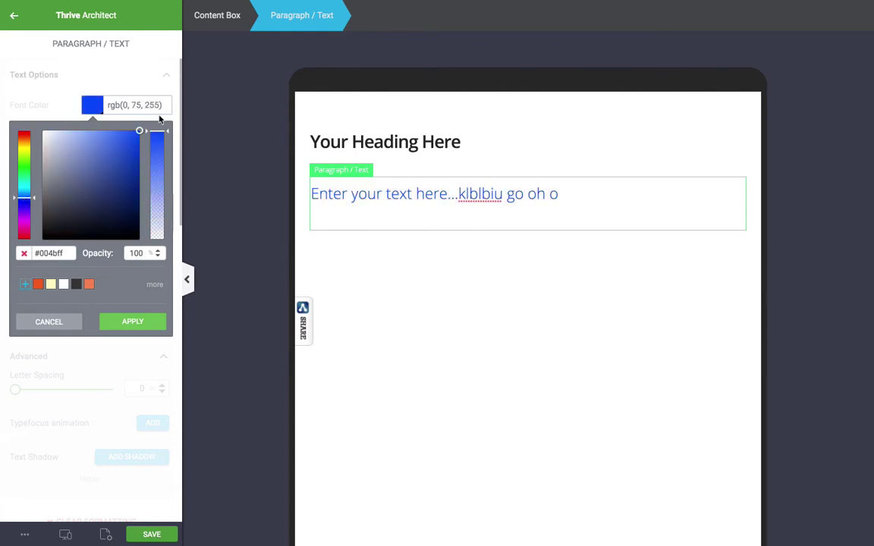
pyautogui.click(365, 286)
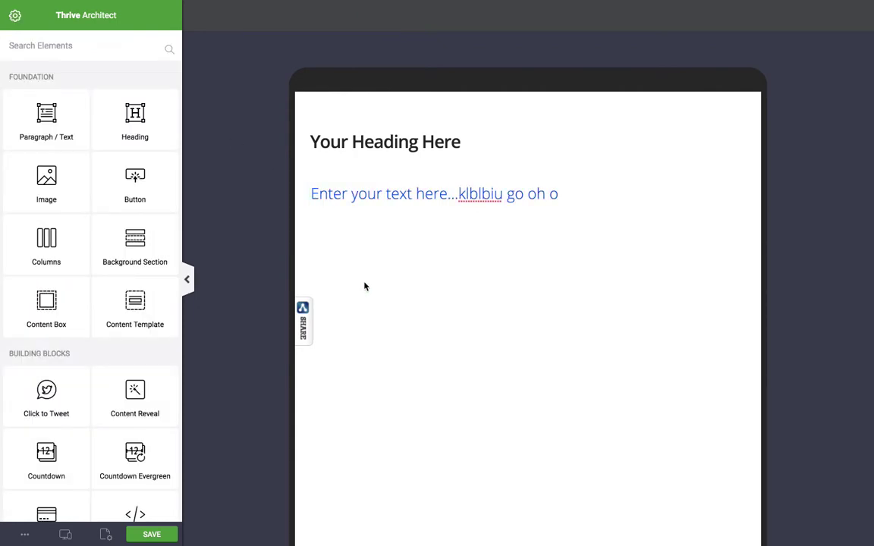
# Back in desktop view, append ' i' to the end of the paragraph
pyautogui.moveTo(73, 538)
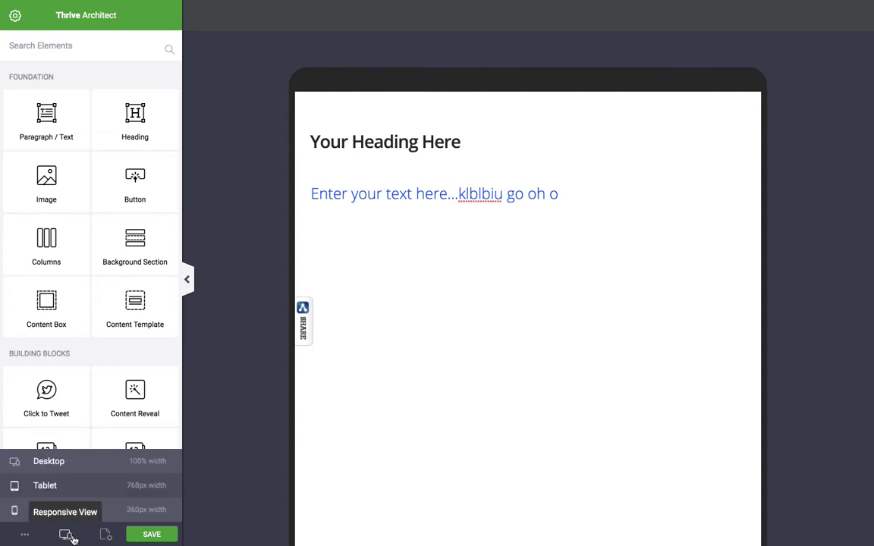
pyautogui.click(80, 465)
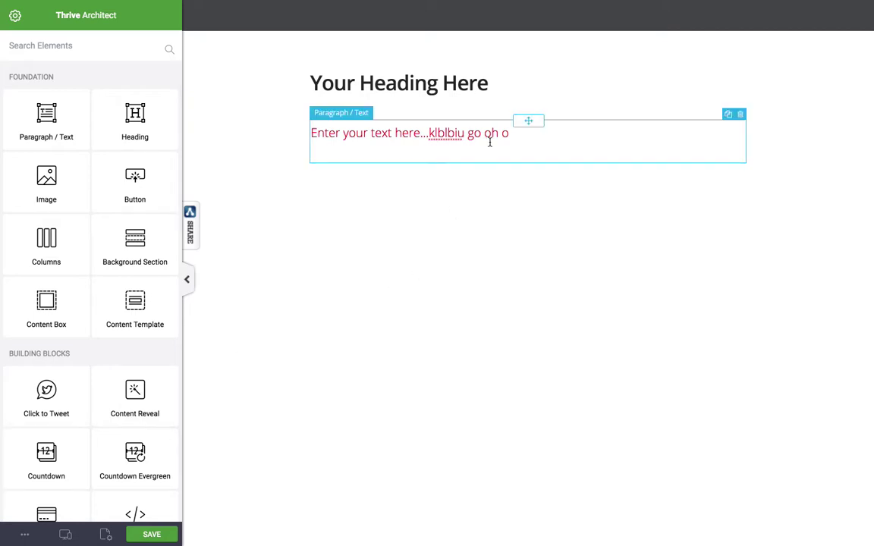
pyautogui.click(528, 135)
pyautogui.write('i')
pyautogui.click(433, 305)
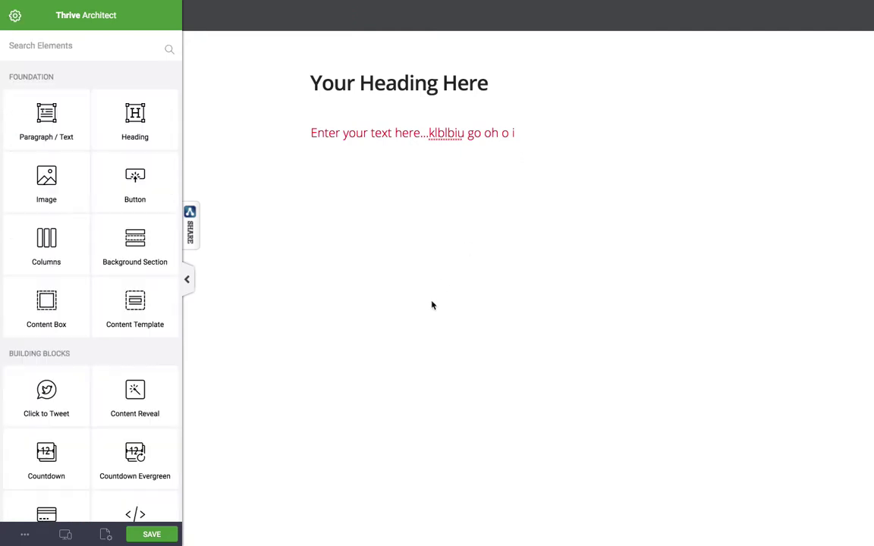
pyautogui.moveTo(680, 78)
# Set the red paragraph's Responsive visibility to hidden on mobile
pyautogui.click(321, 135)
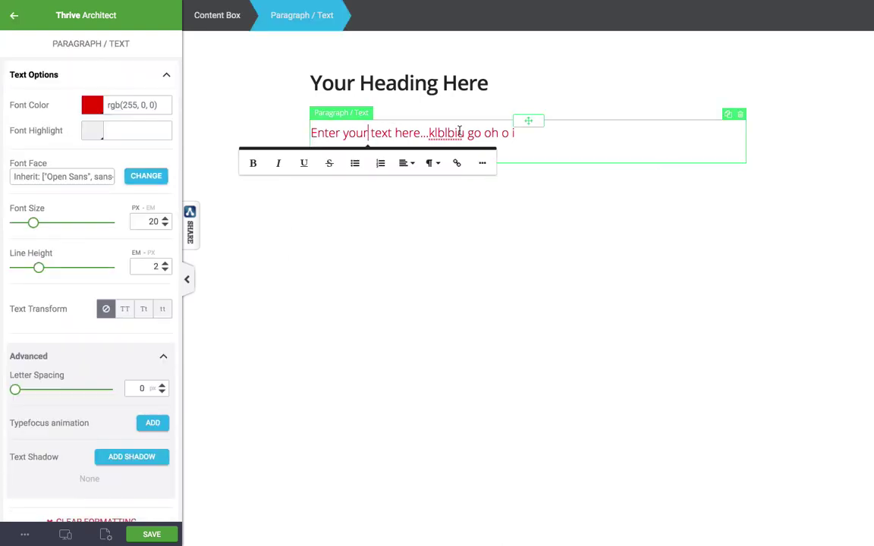
pyautogui.click(368, 133)
pyautogui.scroll(-10, 113, 329)
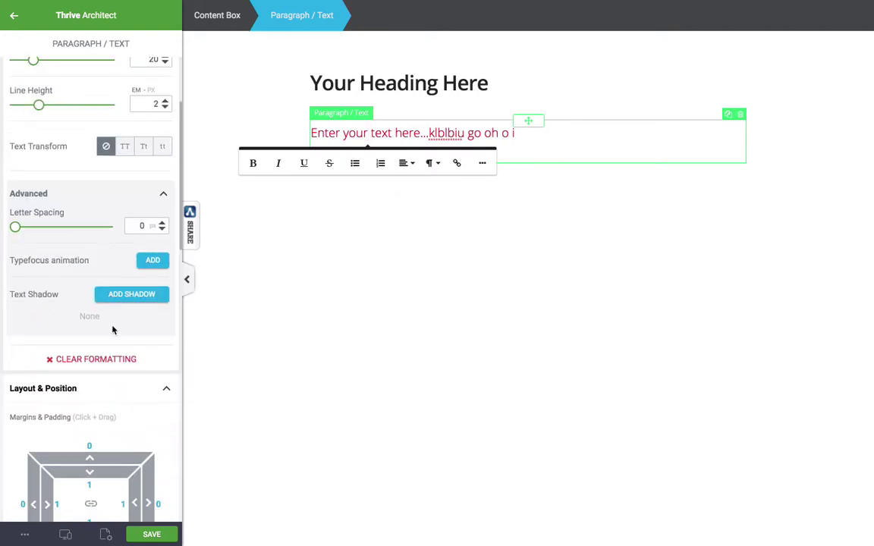
pyautogui.scroll(-1, 112, 330)
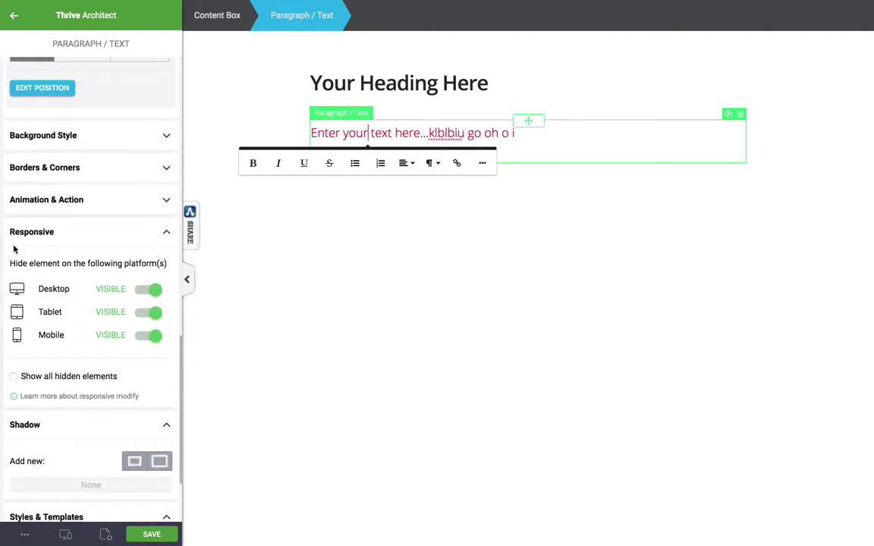
pyautogui.click(154, 335)
# Preview the page in Mobile view to confirm it's gone, then return to Desktop
pyautogui.moveTo(66, 530)
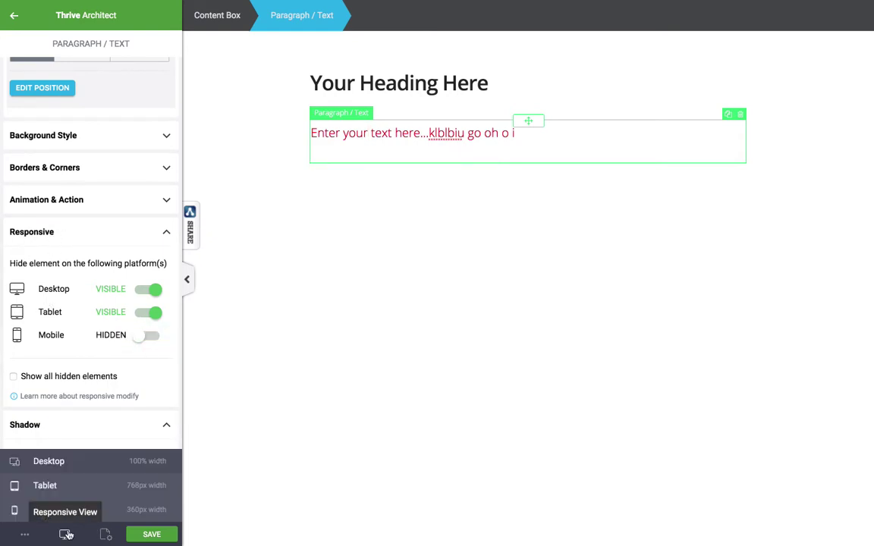
pyautogui.click(73, 513)
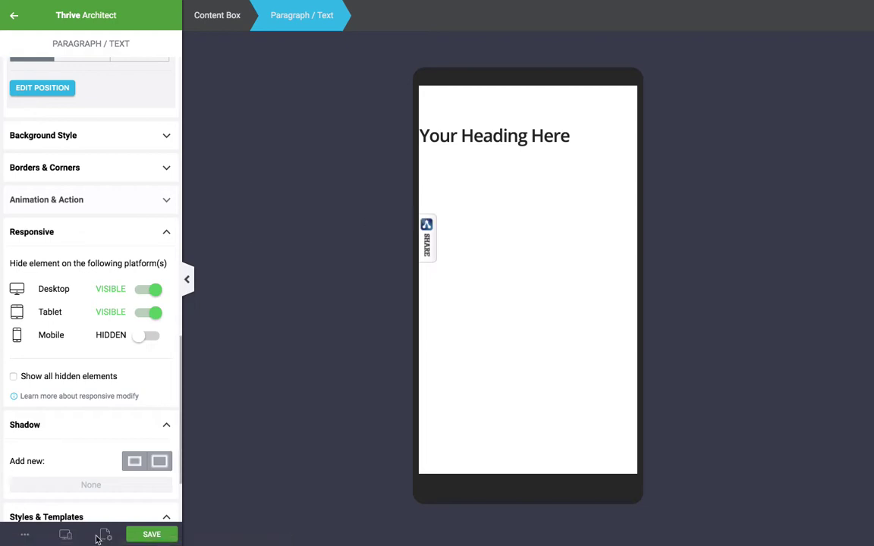
pyautogui.moveTo(66, 533)
pyautogui.click(85, 462)
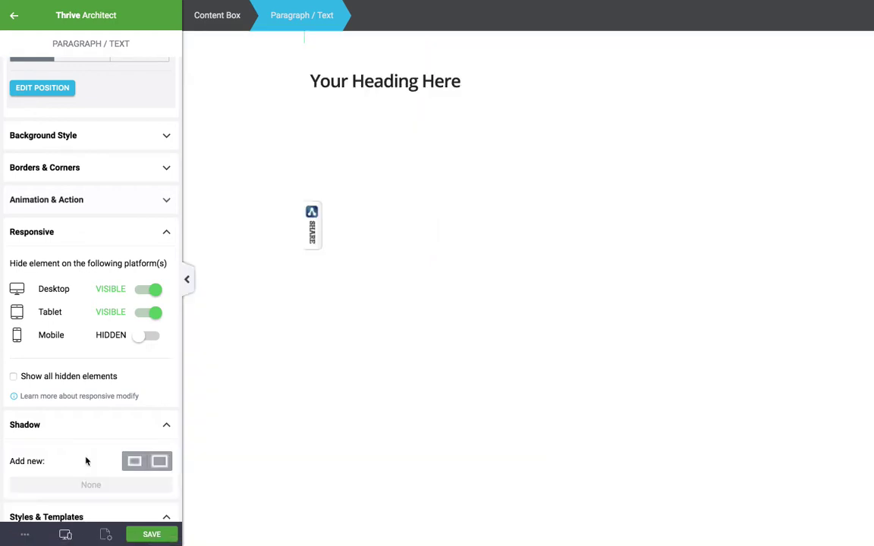
pyautogui.scroll(-2, 147, 295)
pyautogui.scroll(10, 147, 295)
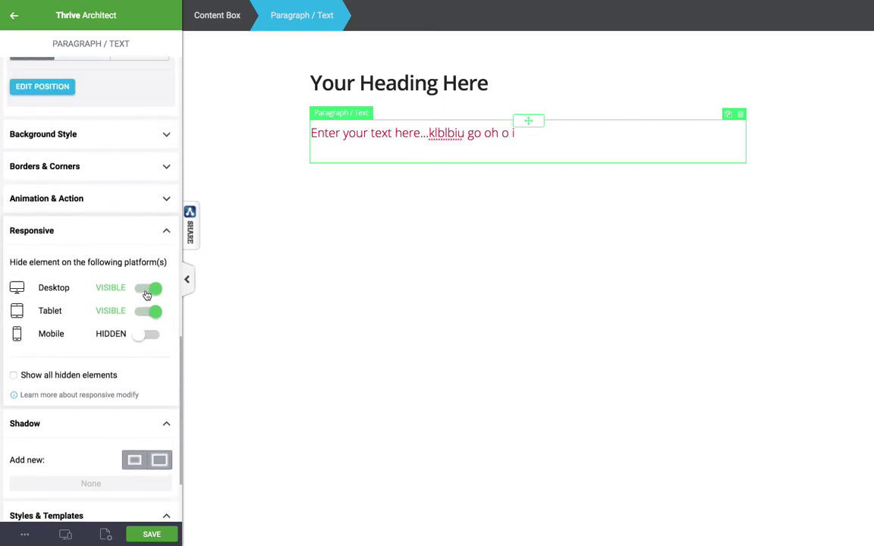
pyautogui.scroll(5, 147, 294)
# Add a new Paragraph/Text element below the red paragraph
pyautogui.click(235, 169)
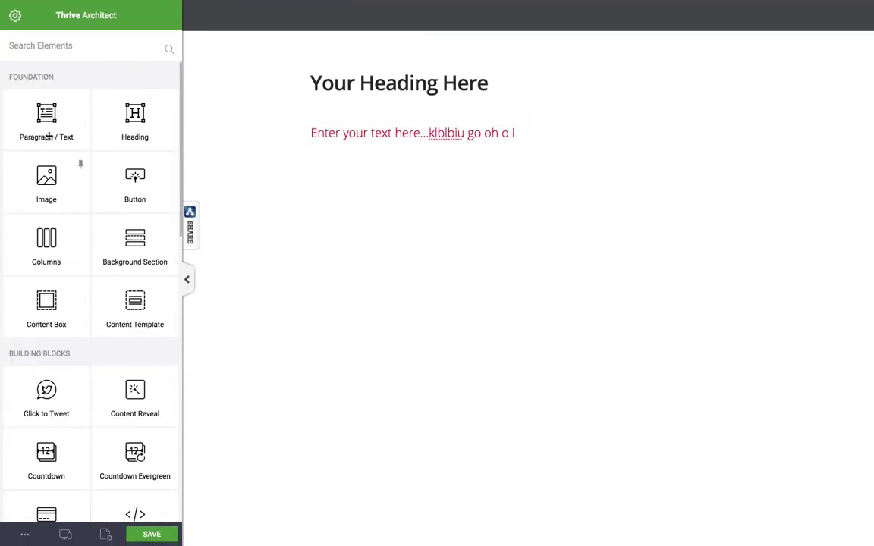
pyautogui.moveTo(44, 136); pyautogui.dragTo(366, 187)
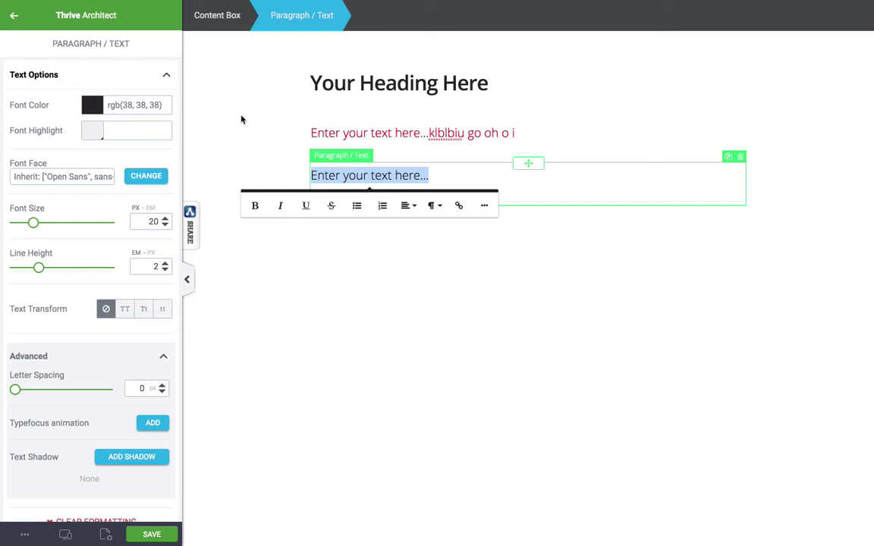
pyautogui.click(241, 119)
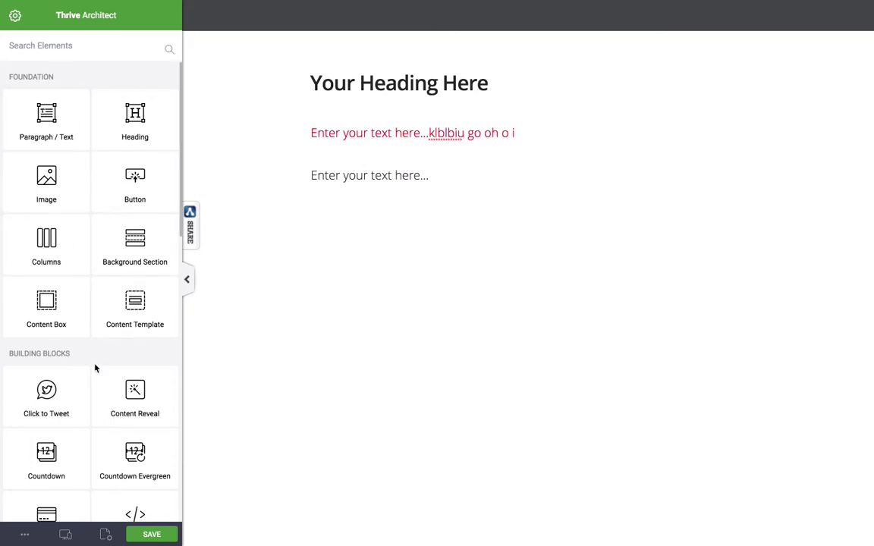
pyautogui.scroll(-1, 95, 365)
pyautogui.scroll(1, 95, 365)
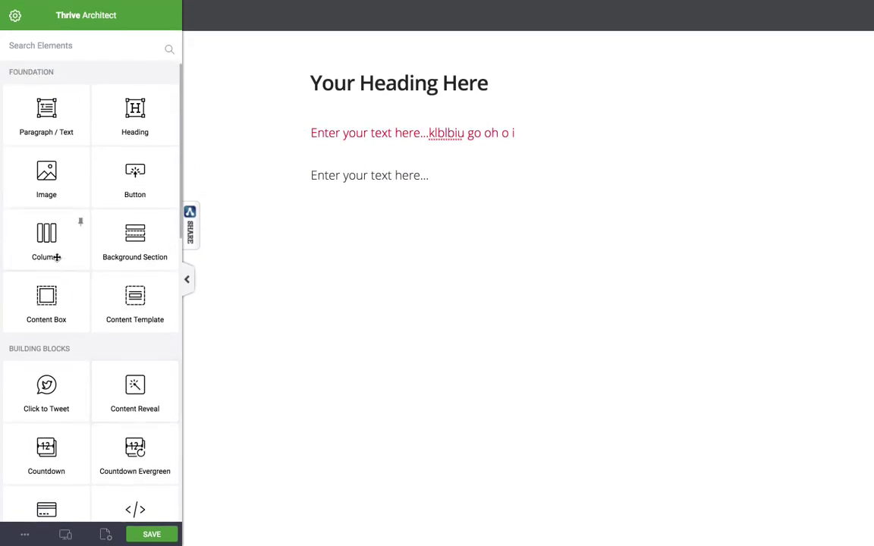
# Add a Columns row with a 1/2 1/2 two-column layout below the new text
pyautogui.moveTo(52, 252); pyautogui.dragTo(400, 202)
pyautogui.click(531, 234)
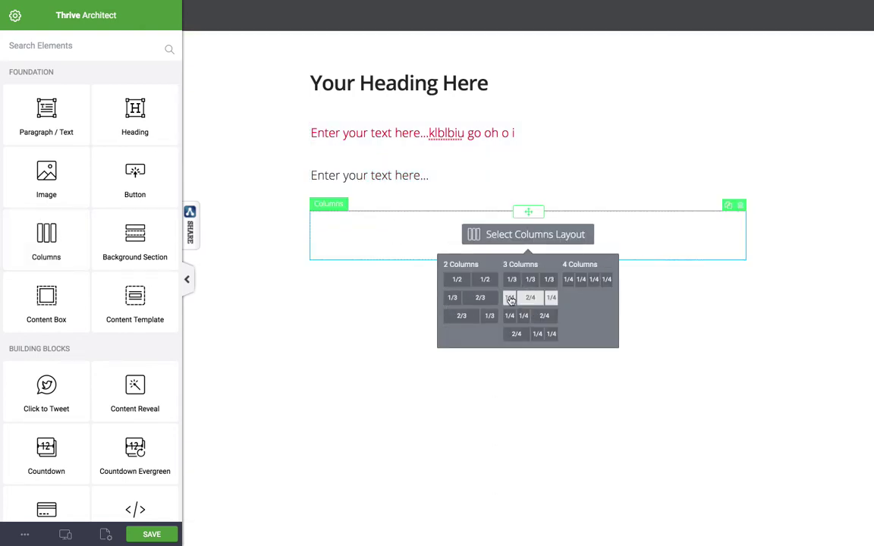
pyautogui.click(483, 280)
pyautogui.click(276, 247)
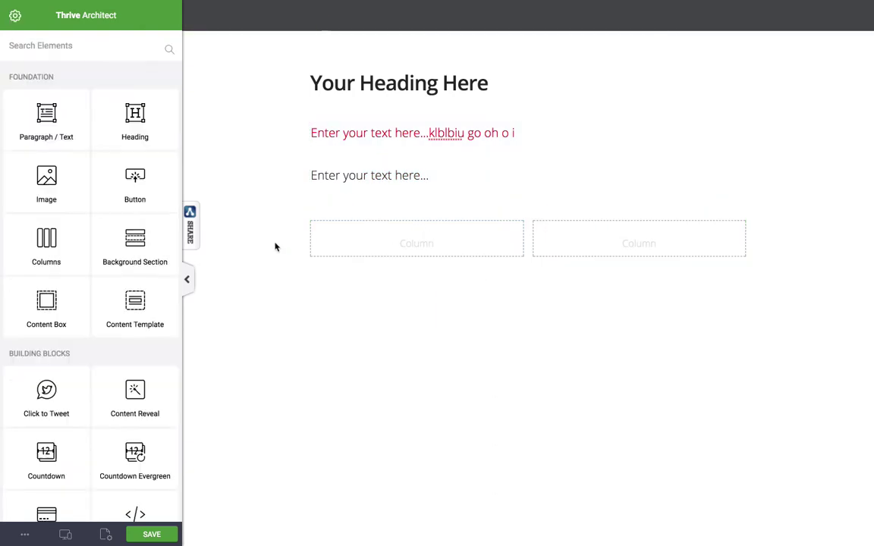
# Add two more text paragraphs and arrange all three side by side in one row
pyautogui.moveTo(532, 167); pyautogui.dragTo(433, 236)
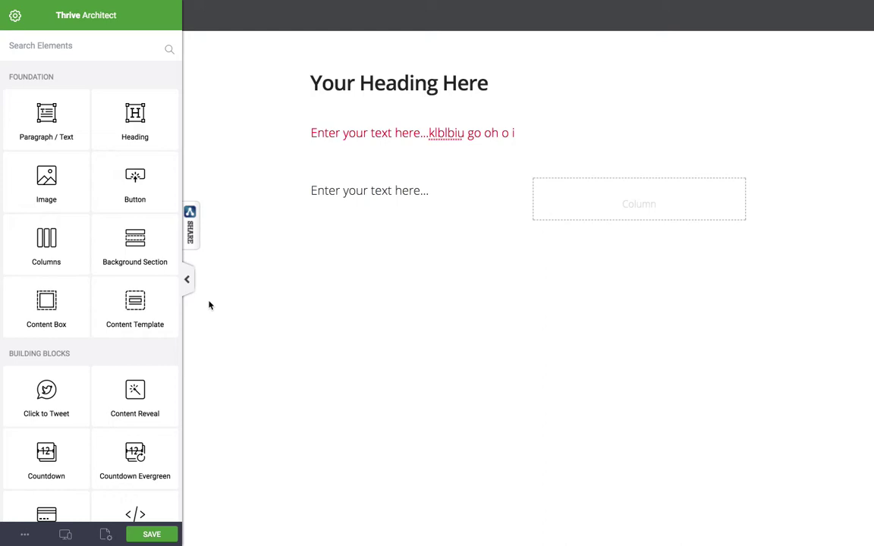
pyautogui.click(44, 112)
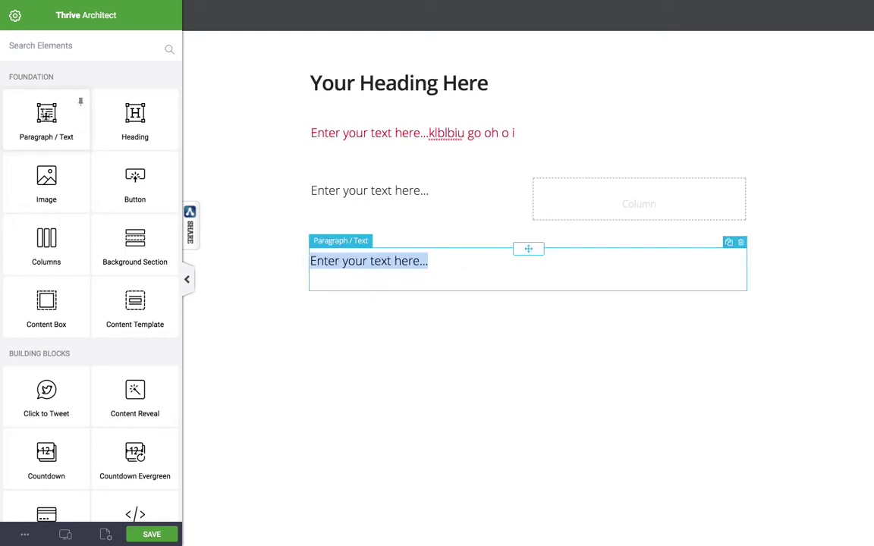
pyautogui.click(267, 137)
pyautogui.moveTo(46, 115); pyautogui.dragTo(316, 258)
pyautogui.click(290, 229)
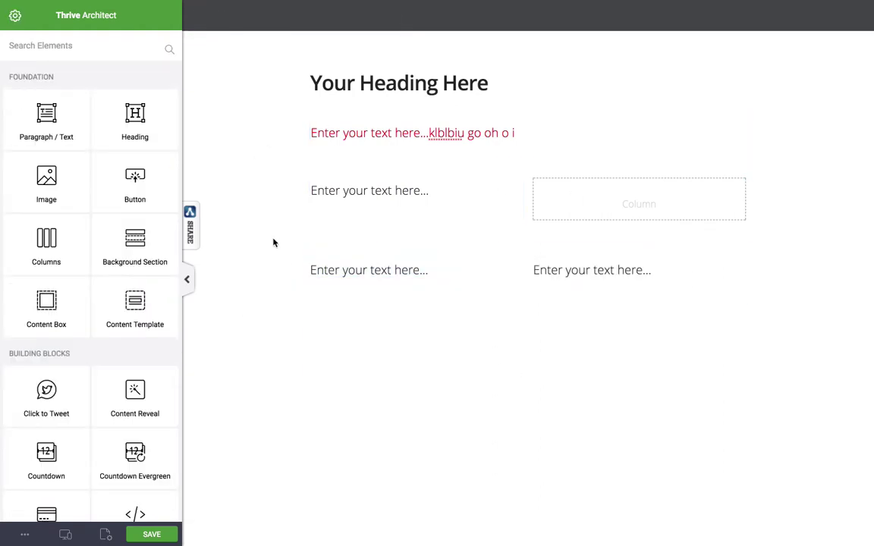
pyautogui.moveTo(415, 179); pyautogui.dragTo(306, 269)
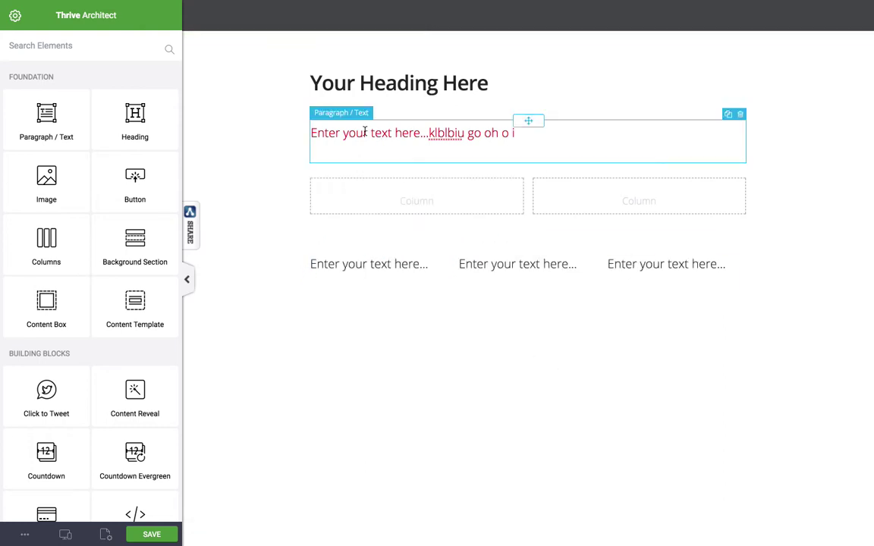
# Move the red paragraph below the three text blocks, then the two-column row below it
pyautogui.moveTo(529, 120); pyautogui.dragTo(495, 320)
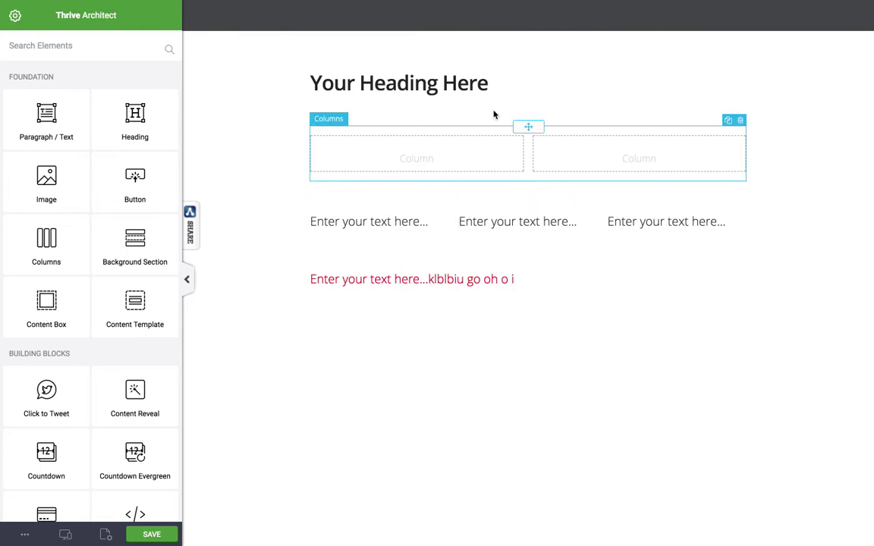
pyautogui.moveTo(525, 126); pyautogui.dragTo(489, 309)
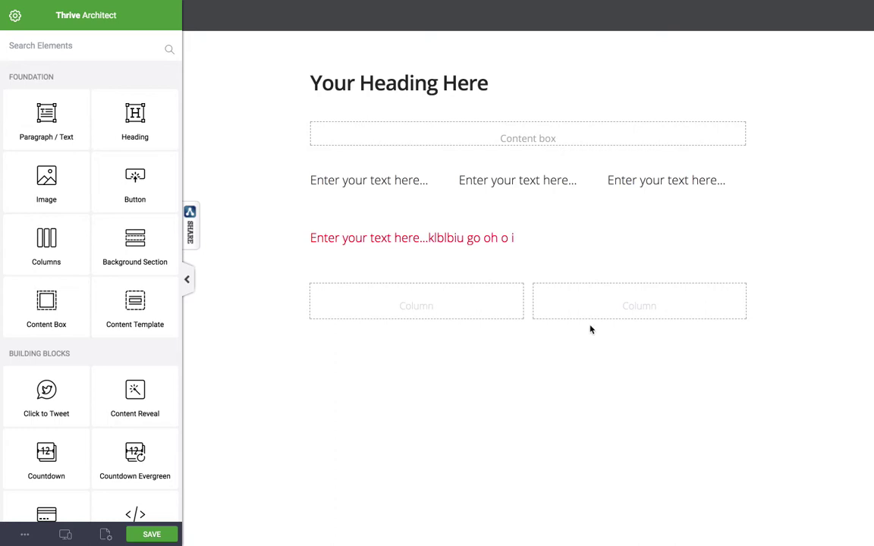
# Add a full-width Background Section with 474 max content width and 149 px minimum height
pyautogui.click(138, 245)
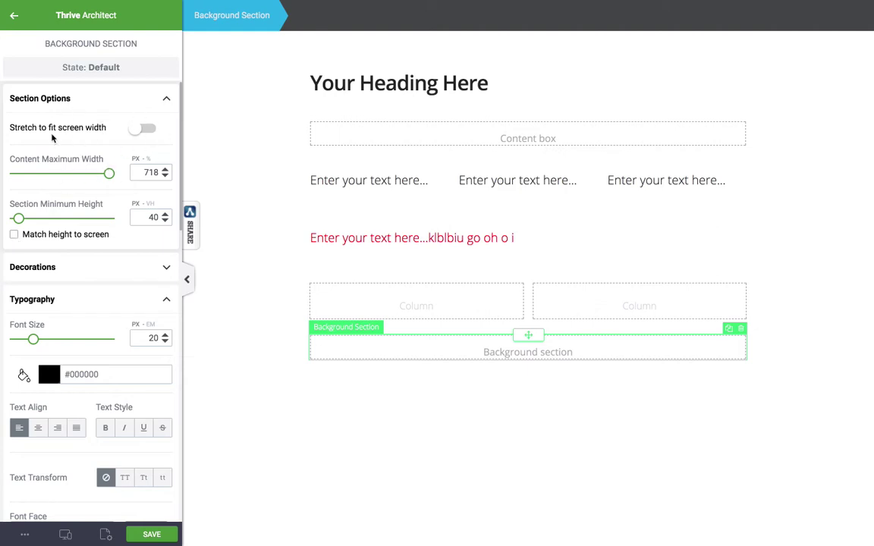
pyautogui.click(140, 133)
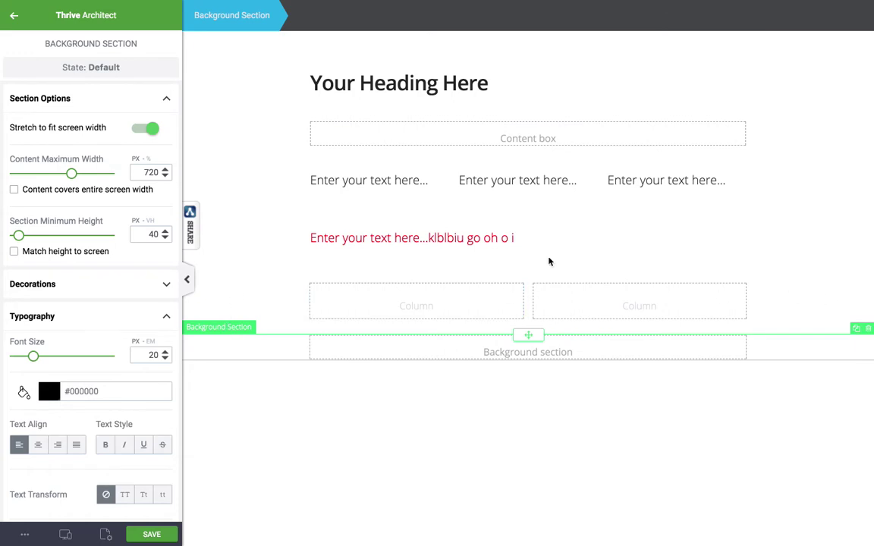
pyautogui.moveTo(72, 173); pyautogui.dragTo(50, 182)
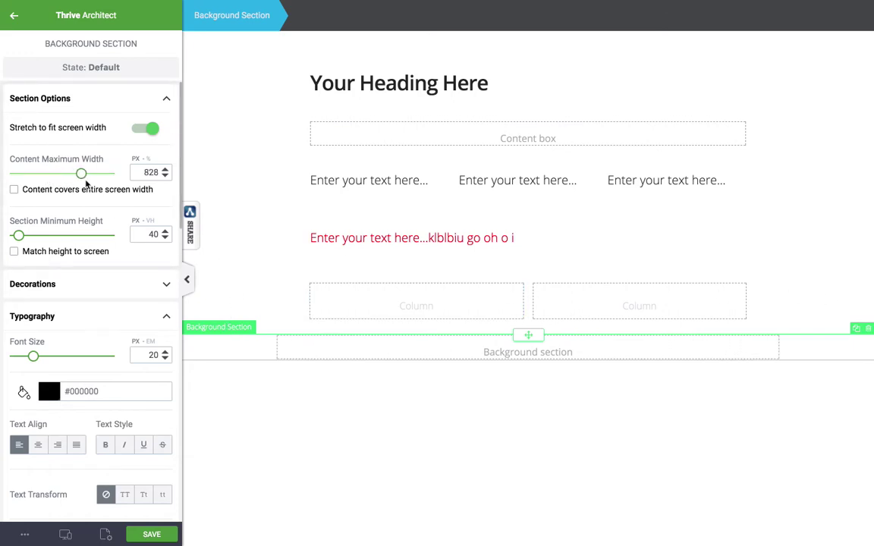
pyautogui.moveTo(88, 182)
pyautogui.mouseDown()
pyautogui.moveTo(106, 185)
pyautogui.moveTo(65, 196)
pyautogui.moveTo(87, 186)
pyautogui.mouseUp()
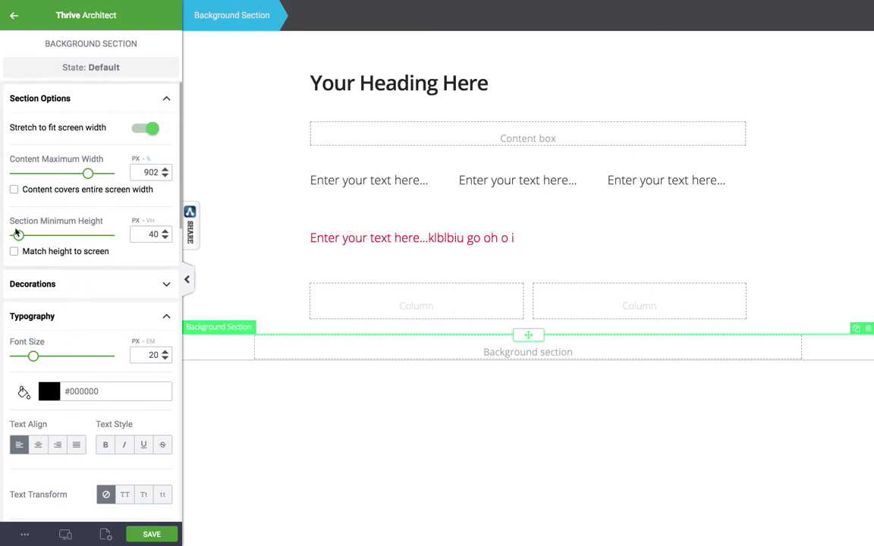
pyautogui.moveTo(17, 235); pyautogui.dragTo(29, 240)
pyautogui.scroll(-3, 45, 364)
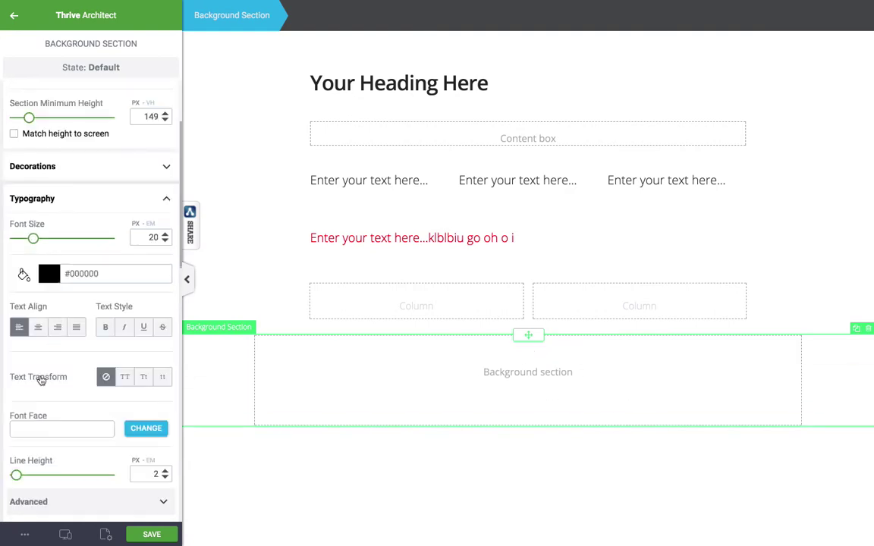
# Give the section a solid red (#ff0000) background colour layer
pyautogui.click(44, 198)
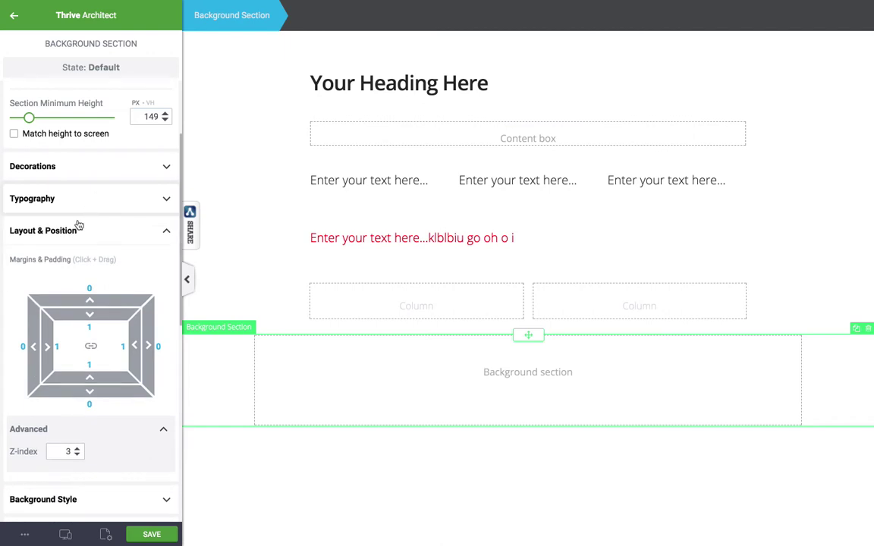
pyautogui.click(78, 228)
pyautogui.click(64, 263)
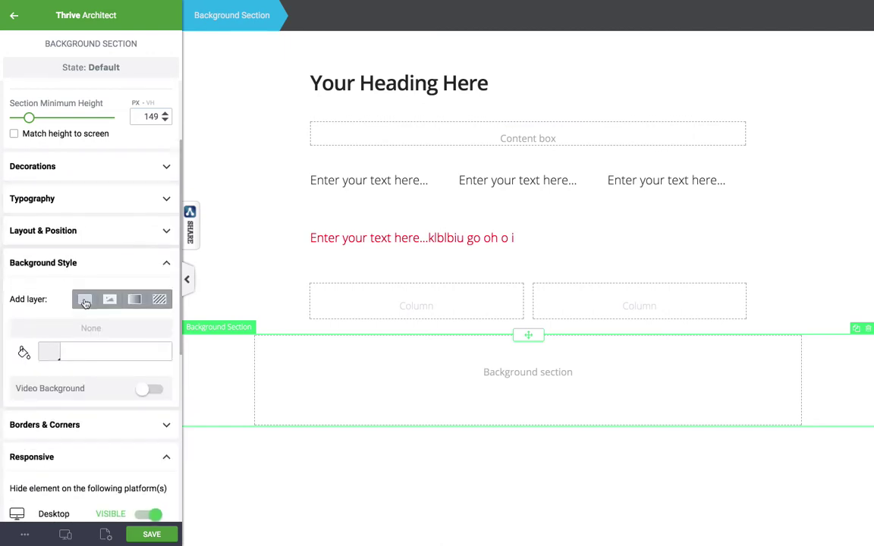
pyautogui.click(85, 300)
pyautogui.click(144, 288)
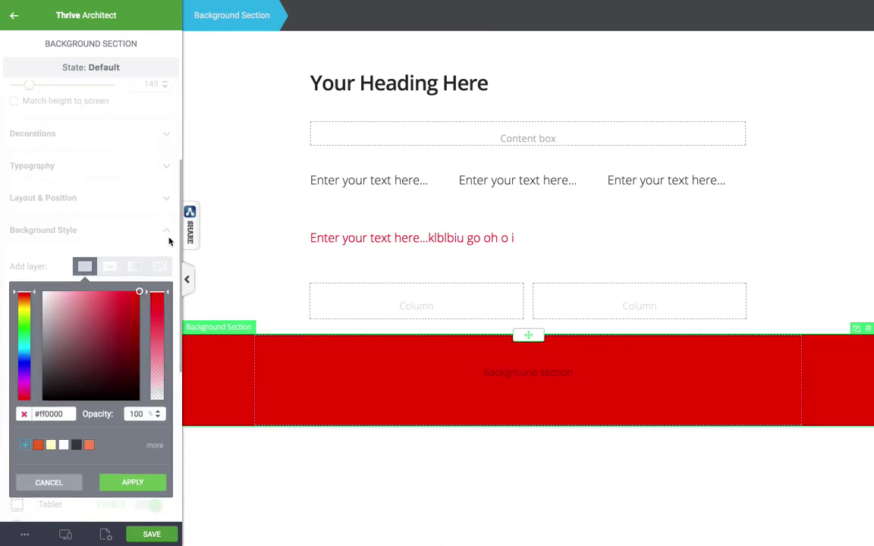
pyautogui.click(155, 483)
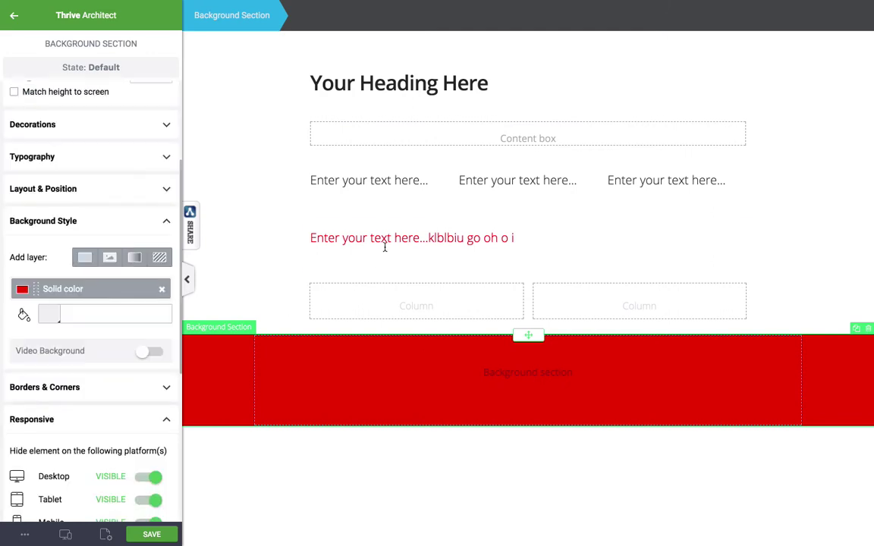
# Move the first paragraph into the background section, then delete the section and all remaining content
pyautogui.moveTo(354, 180); pyautogui.dragTo(428, 179)
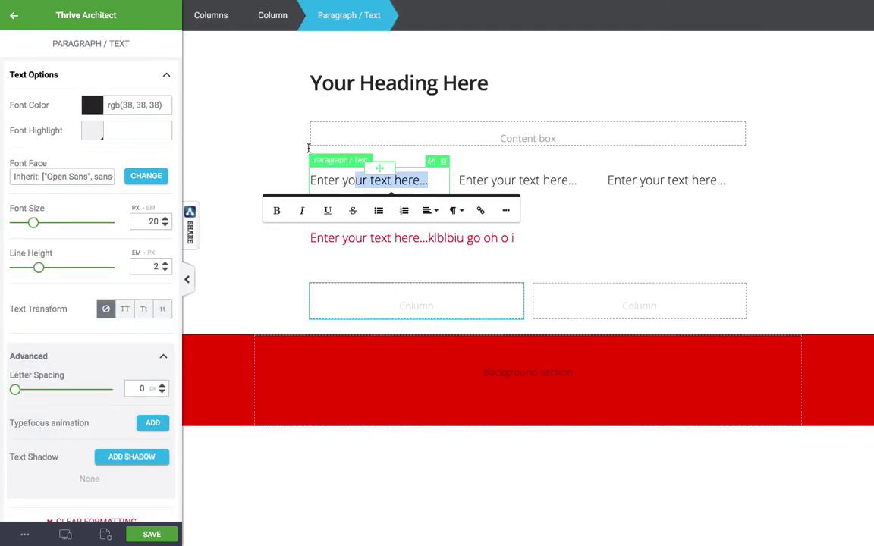
pyautogui.moveTo(356, 160); pyautogui.dragTo(491, 379)
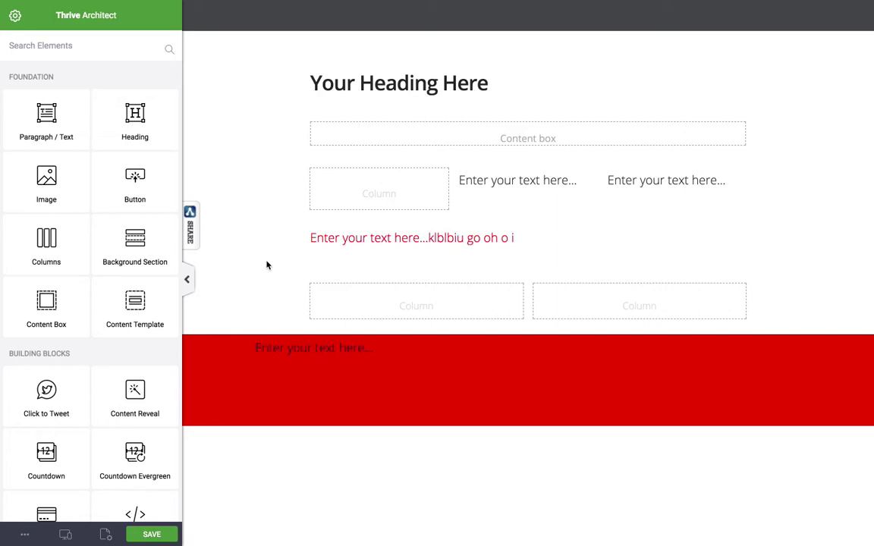
pyautogui.click(864, 329)
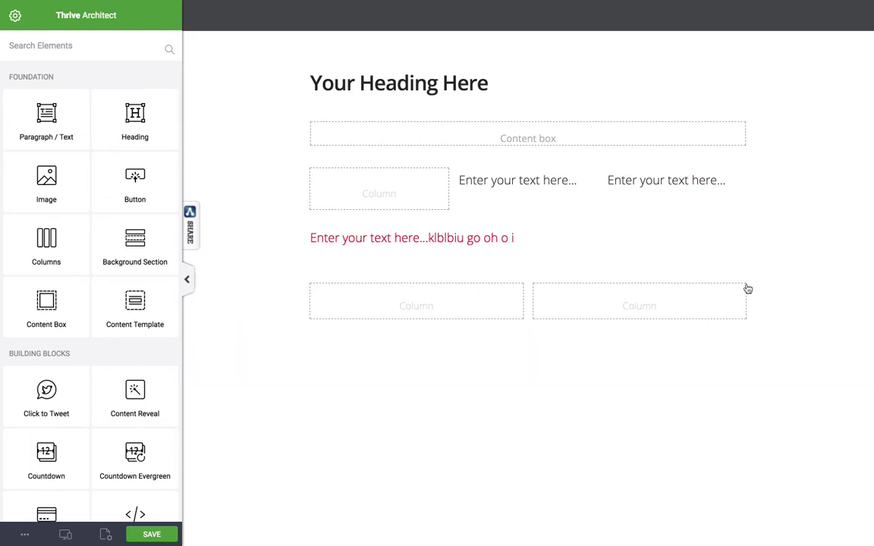
pyautogui.click(742, 278)
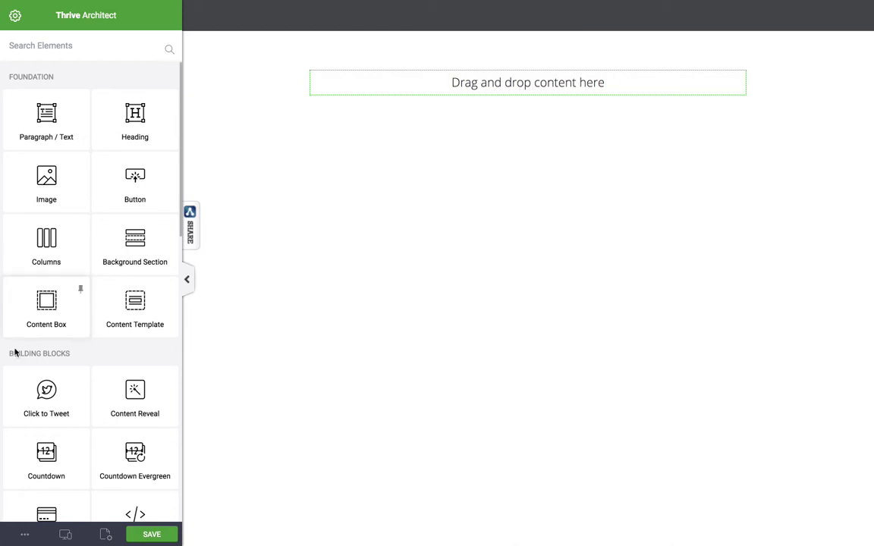
# Insert a Styled List found by searching 'styled' and change all its icons to envelope-open
pyautogui.click(57, 39)
pyautogui.write('styl')
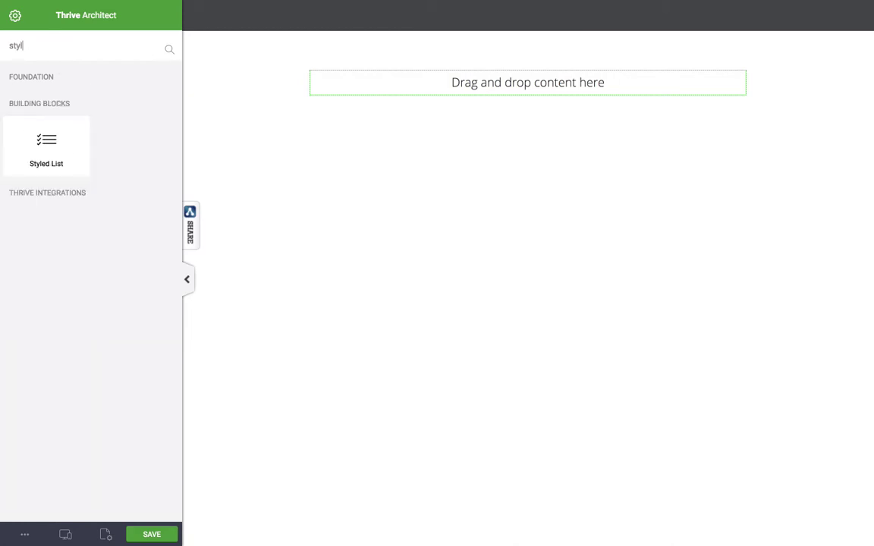
pyautogui.write('ed')
pyautogui.click(51, 133)
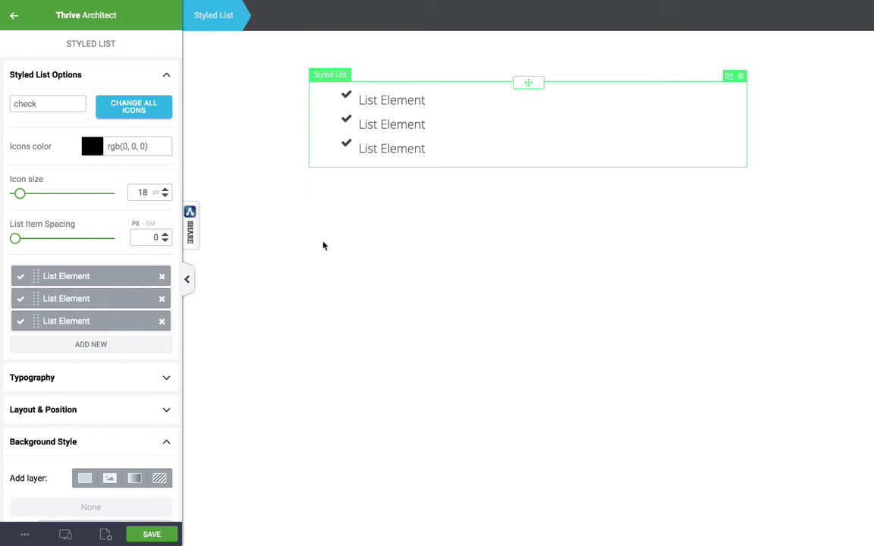
pyautogui.click(151, 108)
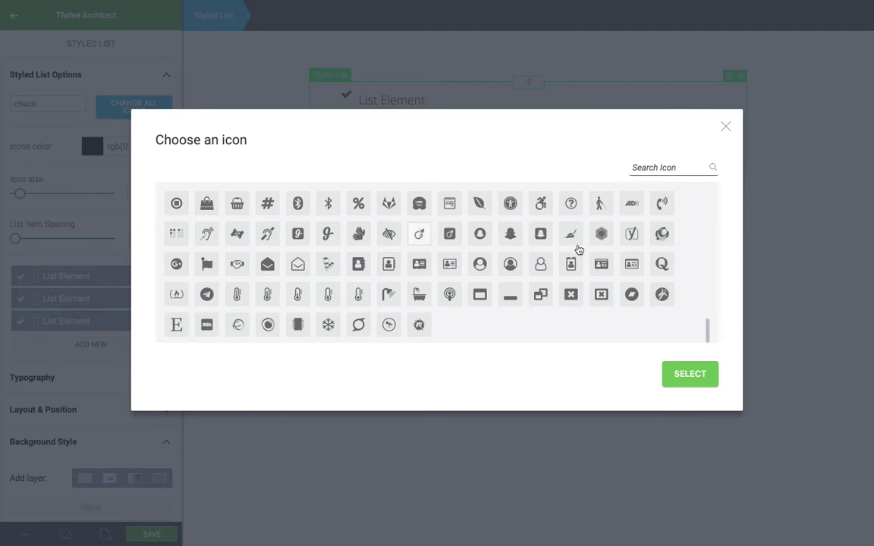
pyautogui.moveTo(708, 331)
pyautogui.mouseDown()
pyautogui.moveTo(707, 198)
pyautogui.moveTo(697, 339)
pyautogui.mouseUp()
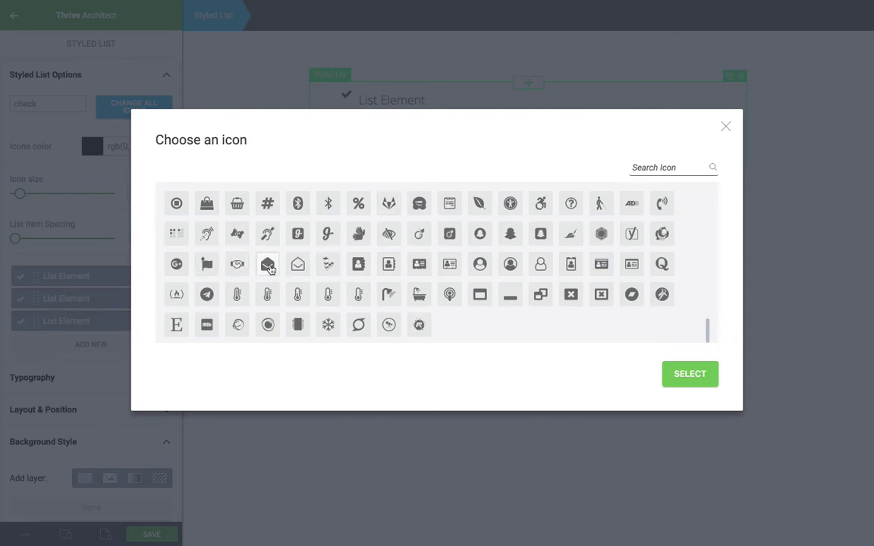
pyautogui.click(267, 263)
pyautogui.click(687, 373)
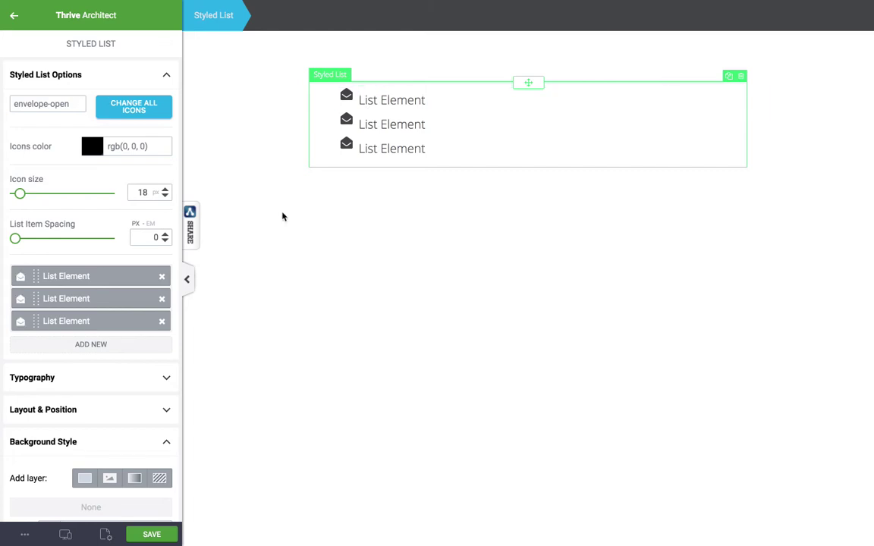
# Replace the first list item's icon with the hashtag icon
pyautogui.click(345, 95)
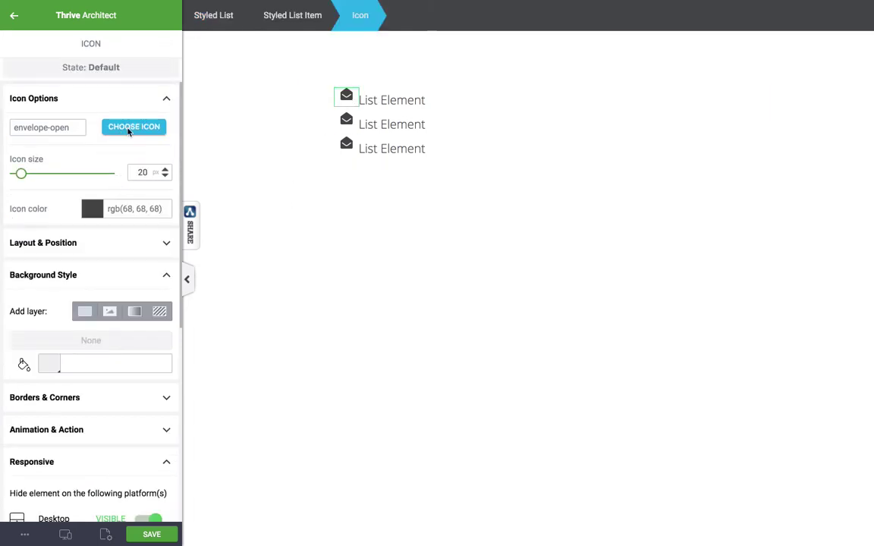
pyautogui.click(131, 129)
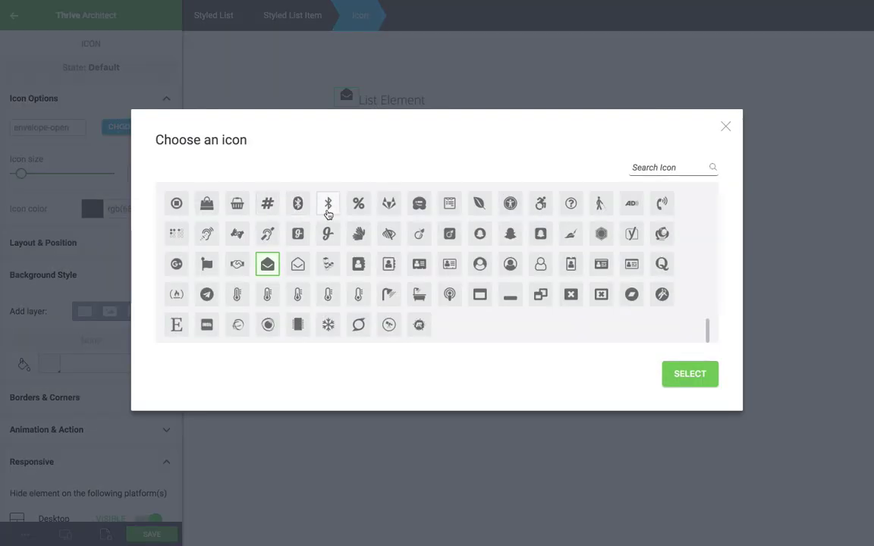
pyautogui.click(268, 204)
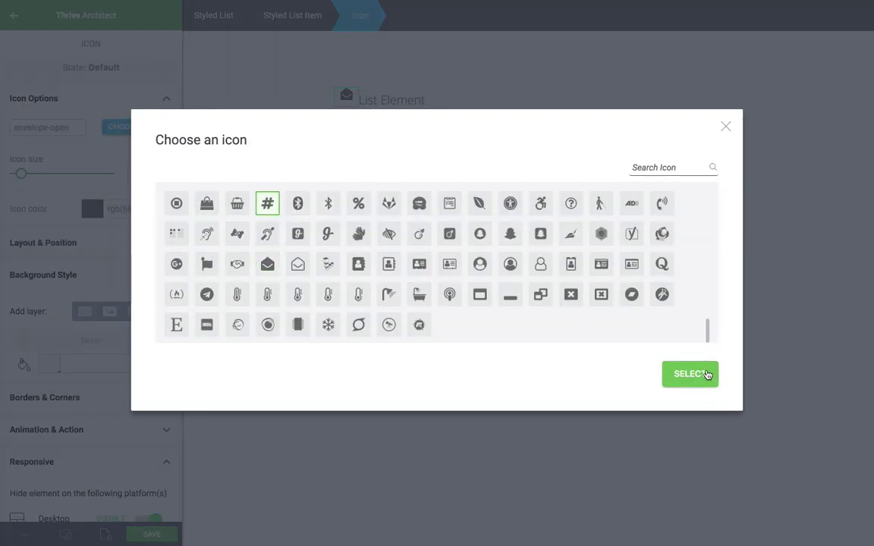
pyautogui.click(704, 374)
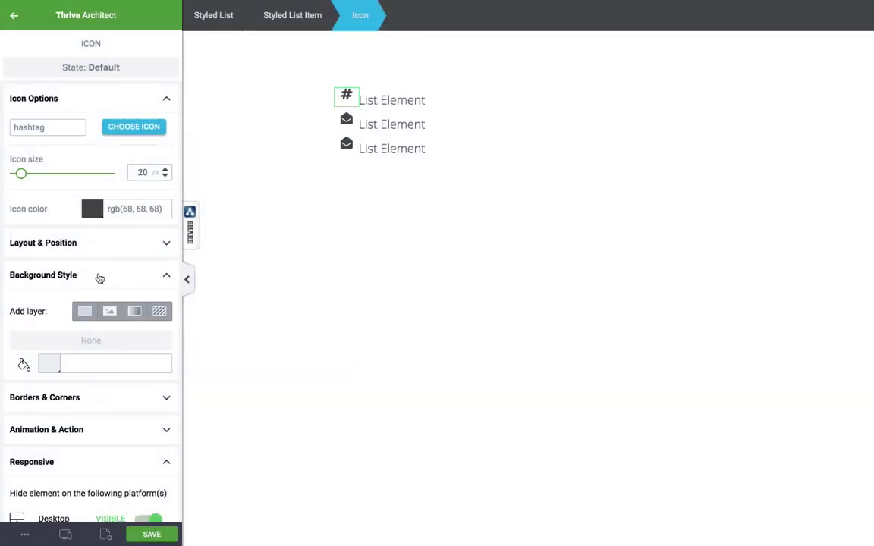
# Colour the hashtag rgb(255, 80, 80) and enlarge it to 51 px
pyautogui.click(88, 211)
pyautogui.moveTo(59, 314); pyautogui.dragTo(168, 211)
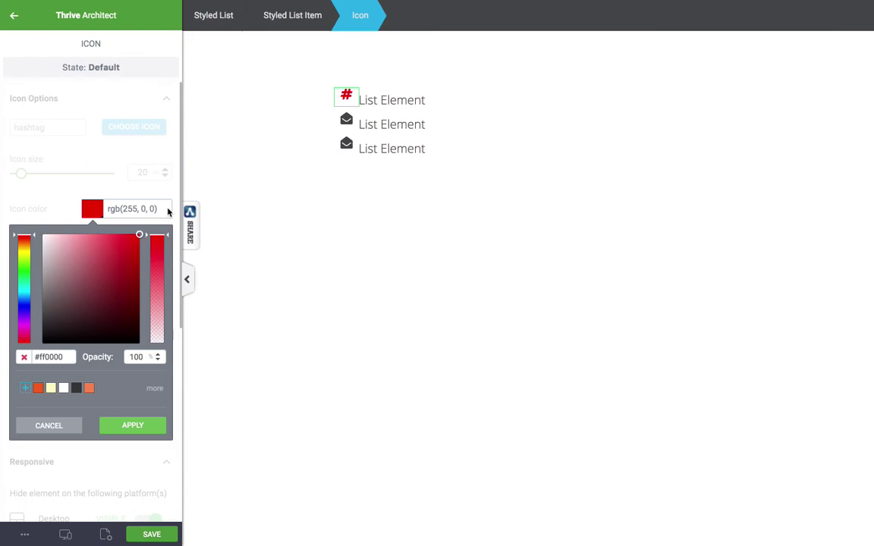
pyautogui.moveTo(168, 211); pyautogui.dragTo(62, 121)
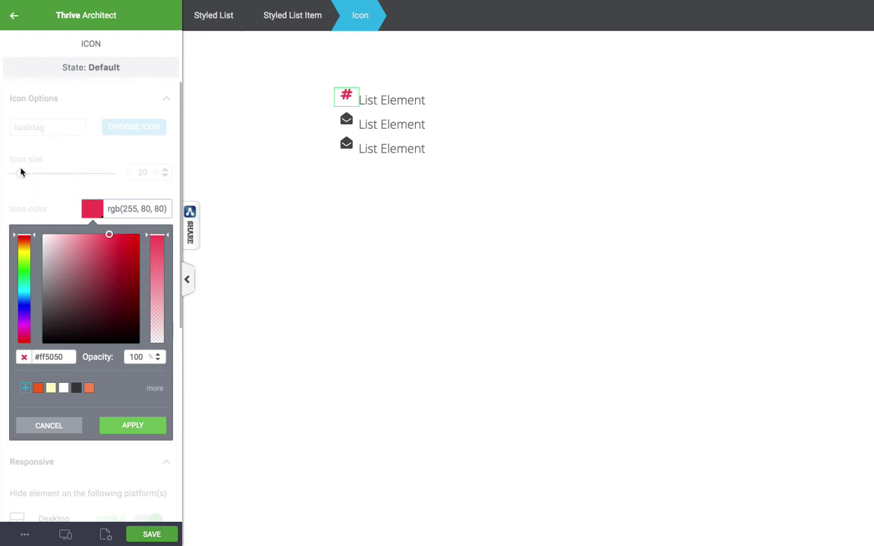
pyautogui.click(112, 430)
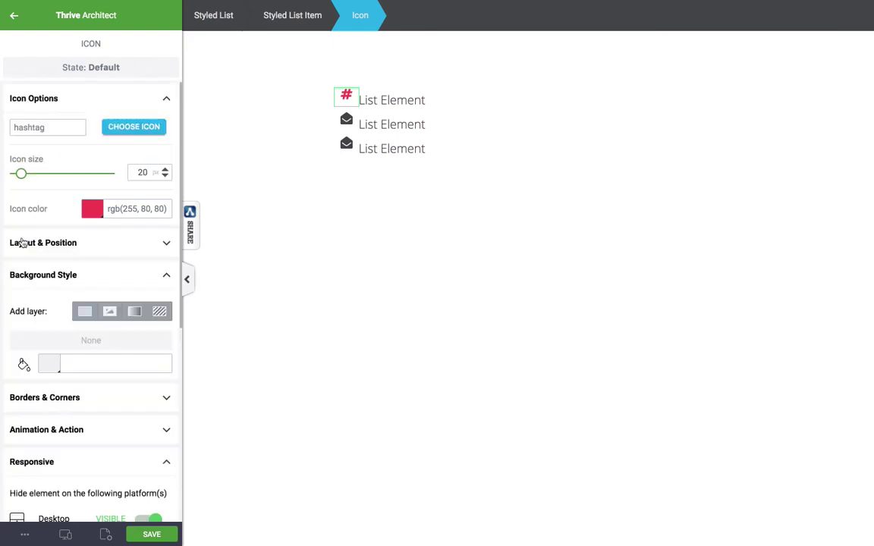
pyautogui.moveTo(23, 174)
pyautogui.mouseDown()
pyautogui.moveTo(98, 174)
pyautogui.moveTo(19, 175)
pyautogui.moveTo(37, 173)
pyautogui.mouseUp()
pyautogui.click(302, 227)
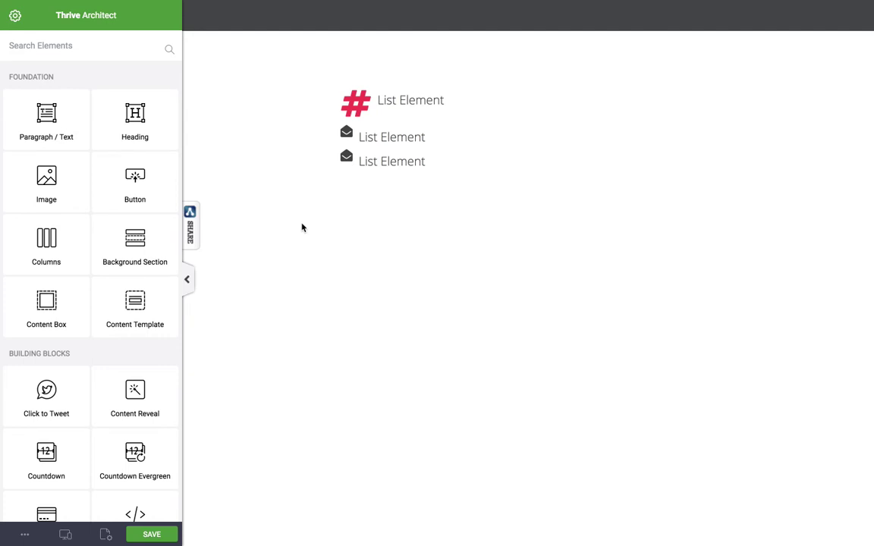
# Add a button below the list with a newly chosen icon on its left
pyautogui.click(120, 158)
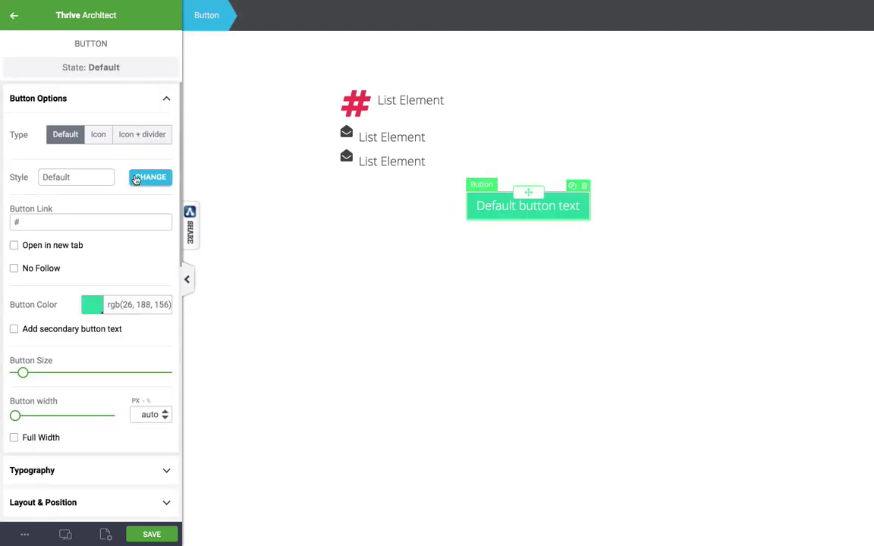
pyautogui.click(99, 137)
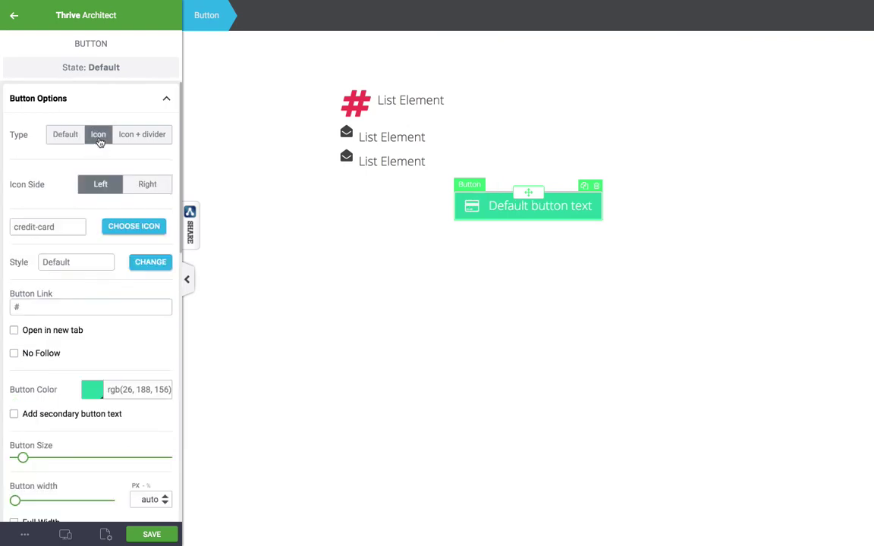
pyautogui.click(149, 187)
pyautogui.click(102, 187)
pyautogui.click(135, 226)
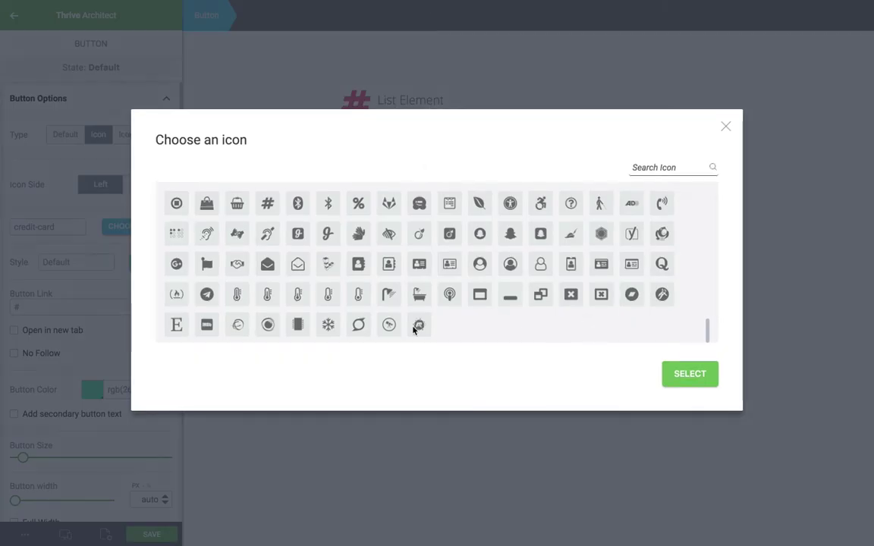
pyautogui.click(419, 203)
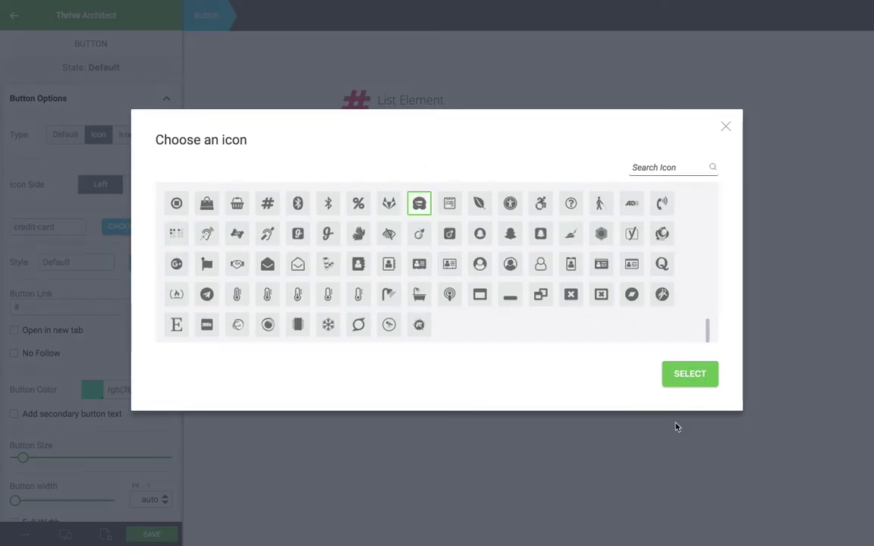
pyautogui.click(690, 374)
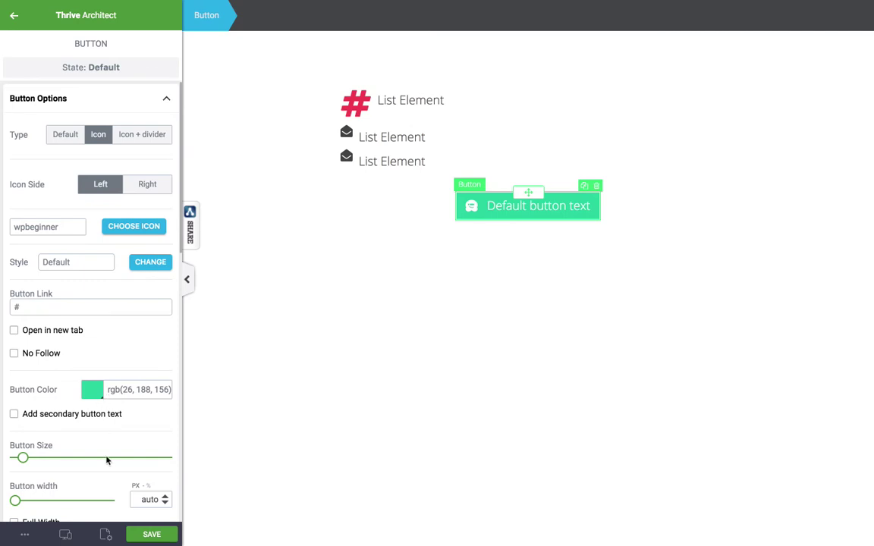
# Widen the button to 547 px and enable secondary button text
pyautogui.scroll(-3, 106, 460)
pyautogui.moveTo(25, 348); pyautogui.dragTo(40, 349)
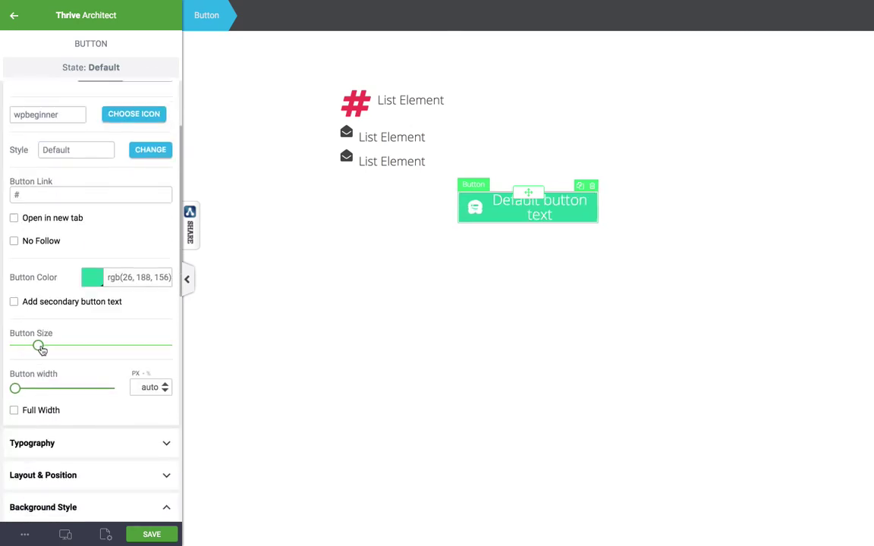
pyautogui.moveTo(16, 388); pyautogui.dragTo(63, 388)
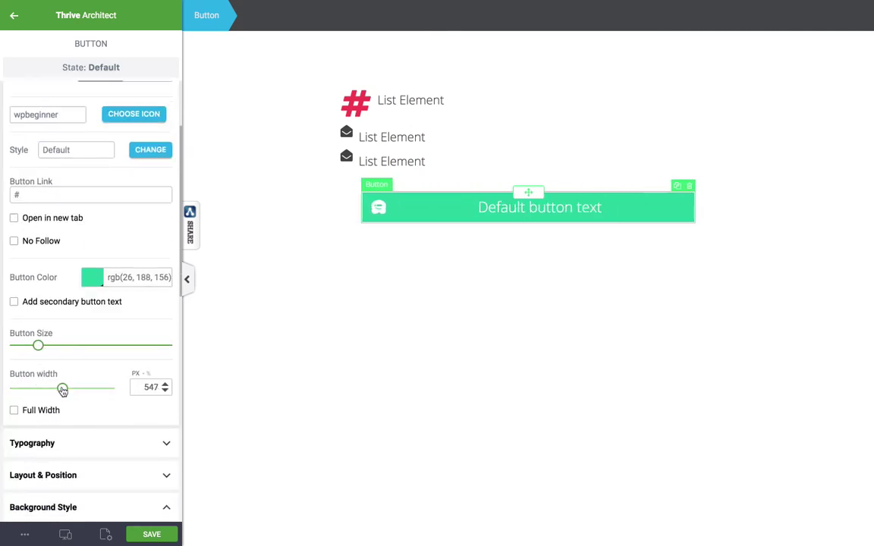
pyautogui.click(12, 302)
pyautogui.scroll(-3, 78, 289)
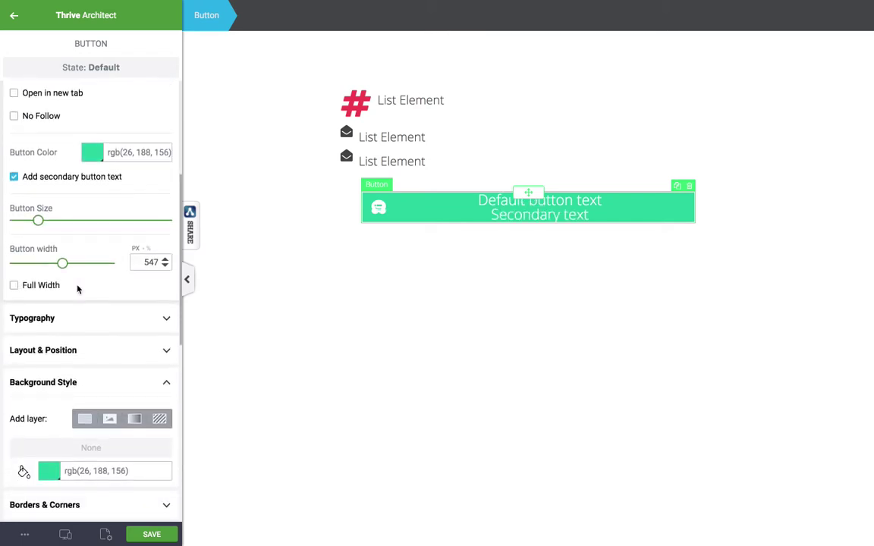
pyautogui.click(239, 302)
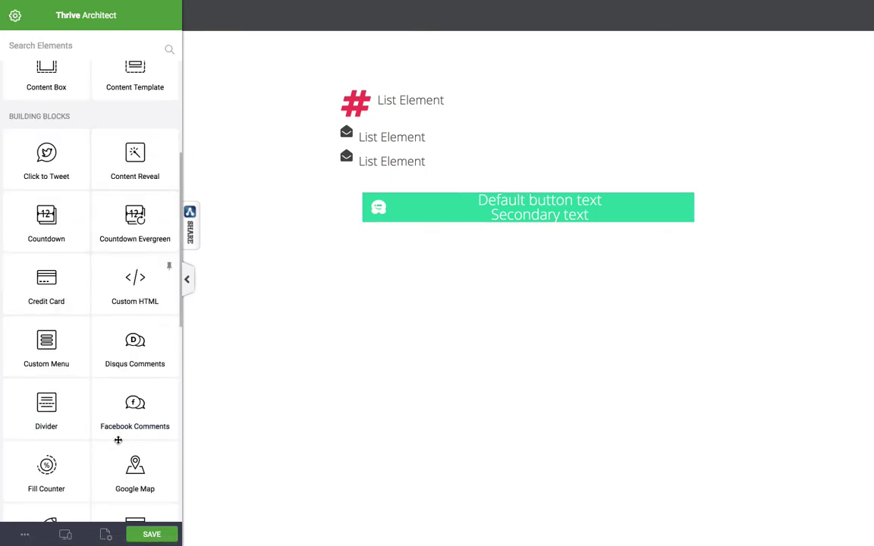
# Place a 3 x 3 Table below the button after searching 'tables'
pyautogui.scroll(5, 68, 440)
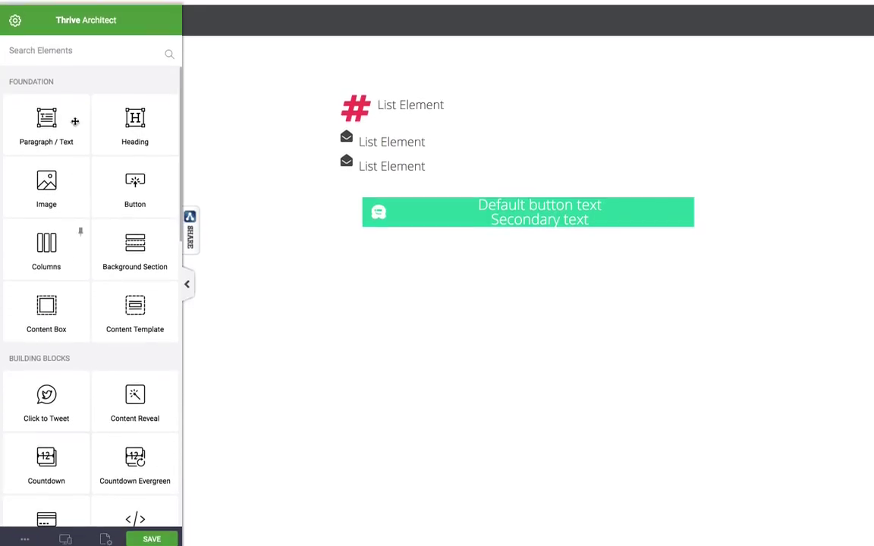
pyautogui.click(80, 48)
pyautogui.write('tables')
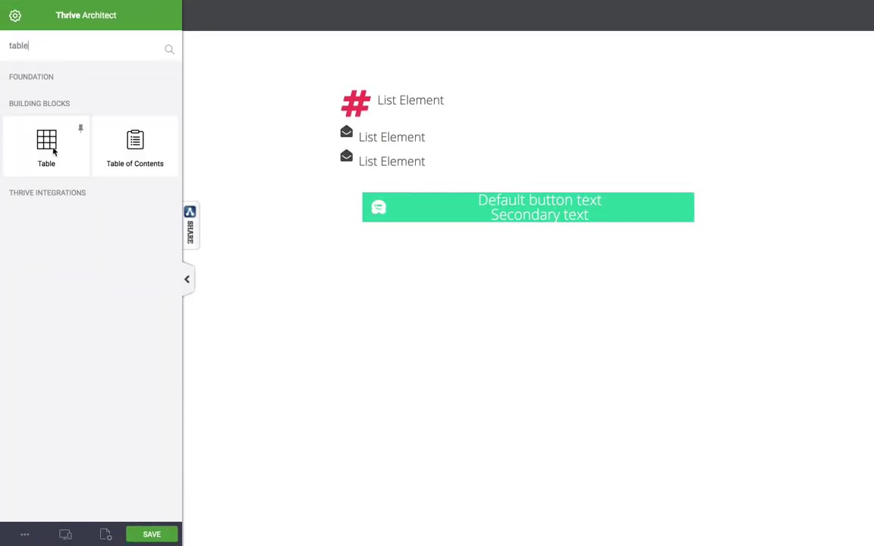
pyautogui.moveTo(50, 135); pyautogui.dragTo(493, 250)
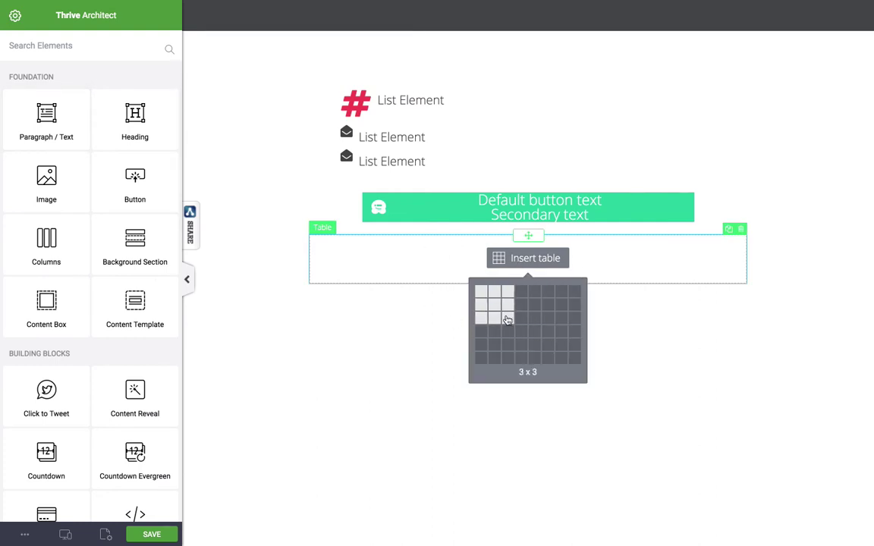
pyautogui.click(505, 317)
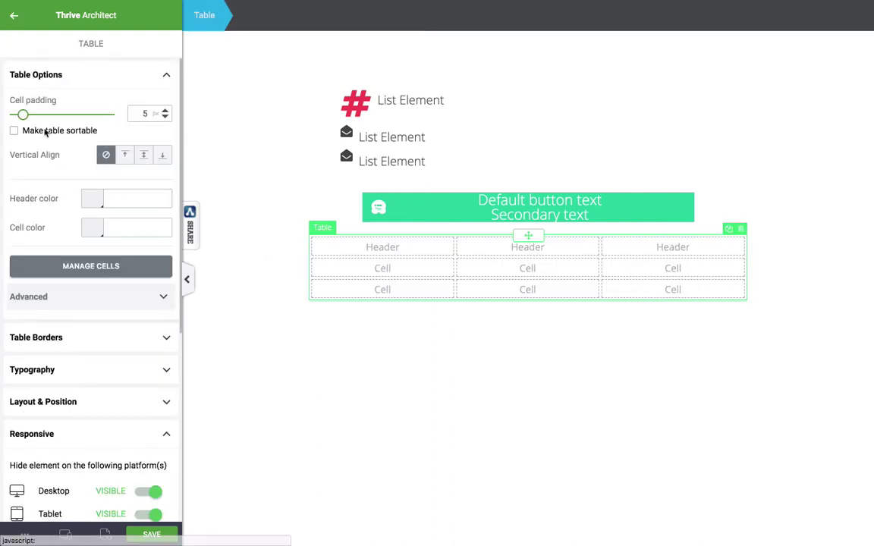
# Set table cell padding to 17, middle vertical alignment, and a pink header colour
pyautogui.moveTo(23, 114); pyautogui.dragTo(42, 115)
pyautogui.click(143, 156)
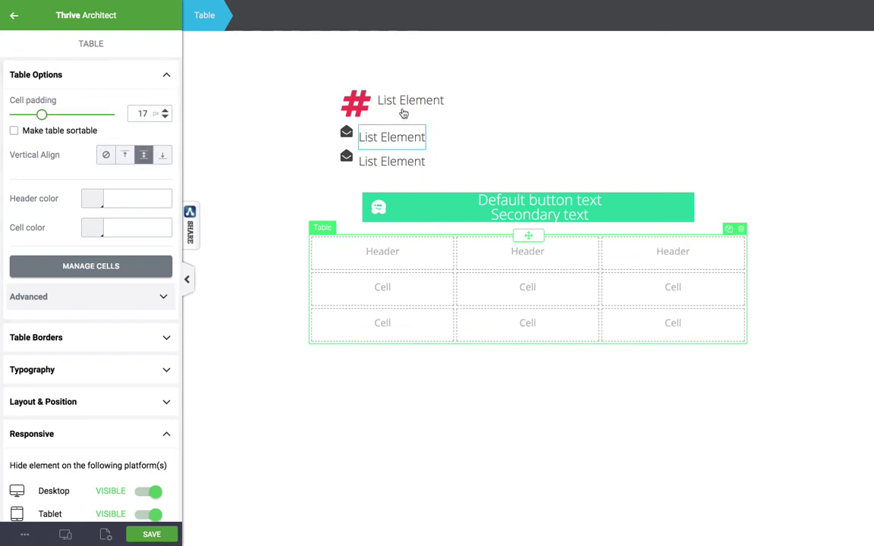
pyautogui.moveTo(406, 117); pyautogui.dragTo(445, 107)
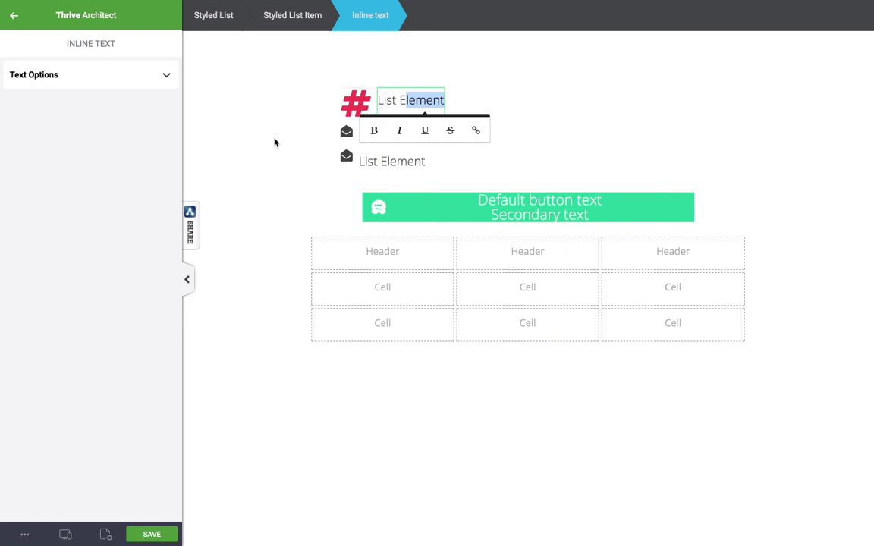
pyautogui.click(316, 253)
pyautogui.click(92, 198)
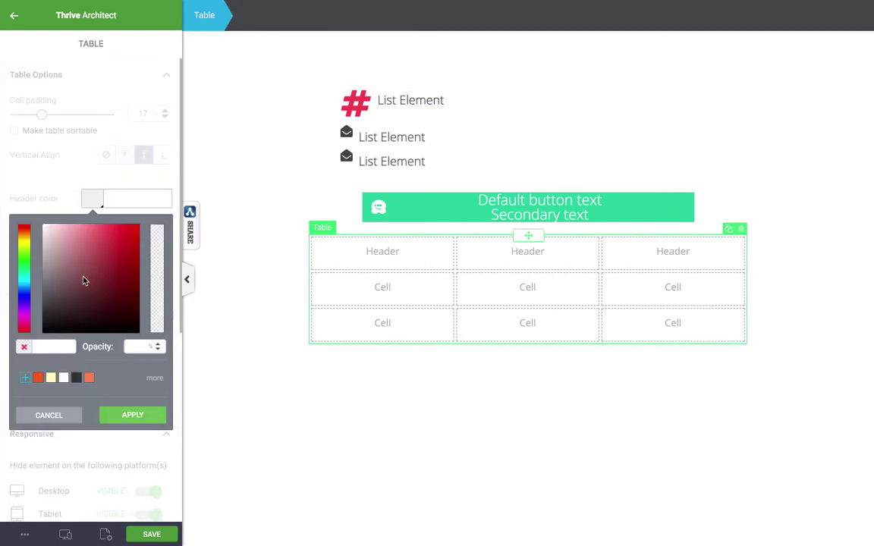
pyautogui.moveTo(82, 279); pyautogui.dragTo(73, 223)
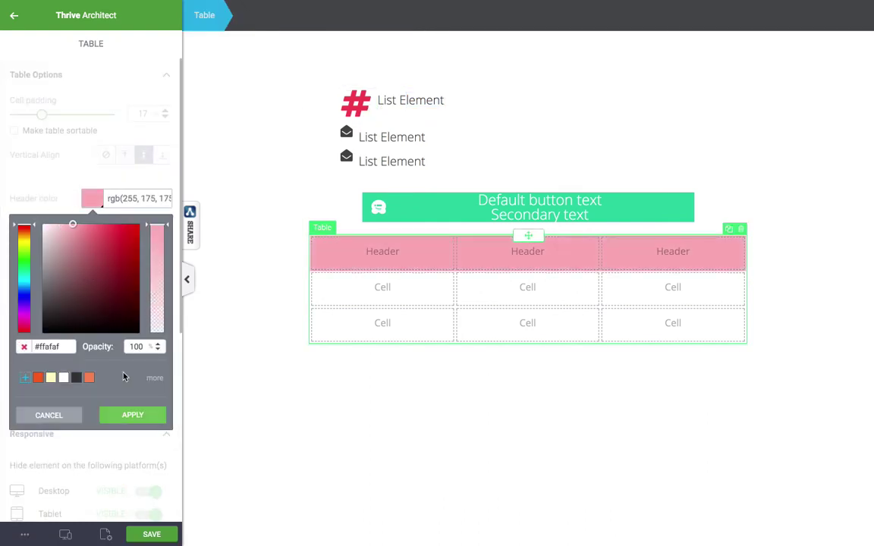
pyautogui.click(118, 423)
# Give the table a solid 1 px border with a greenish colour, then enter Manage Cells
pyautogui.click(65, 336)
pyautogui.scroll(-2, 65, 336)
pyautogui.click(130, 342)
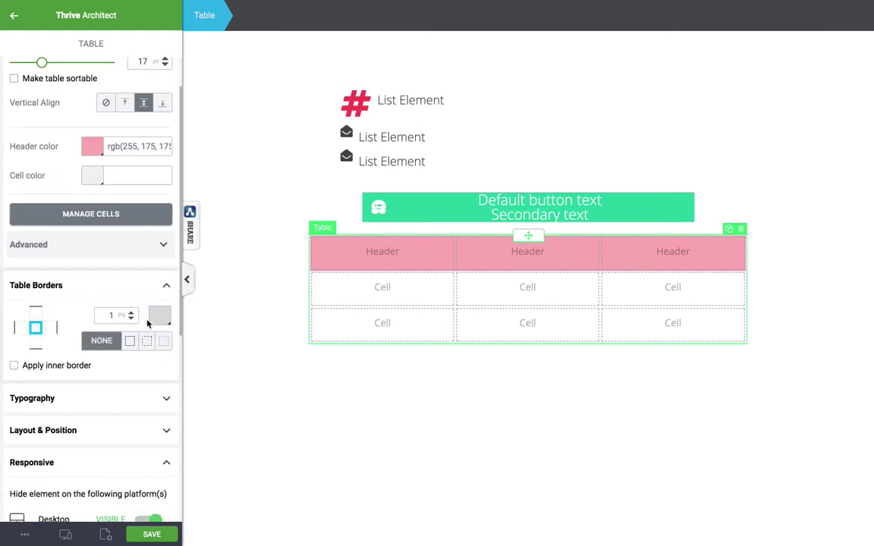
pyautogui.click(160, 315)
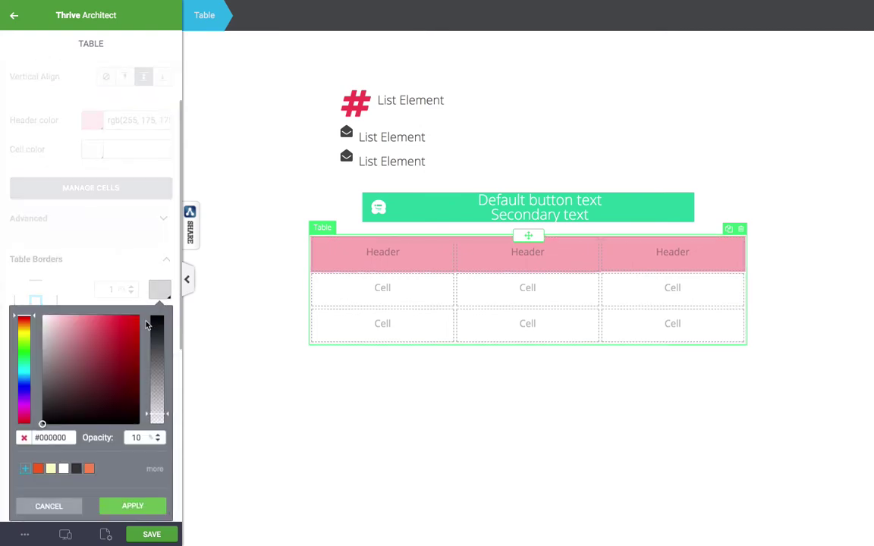
pyautogui.click(22, 366)
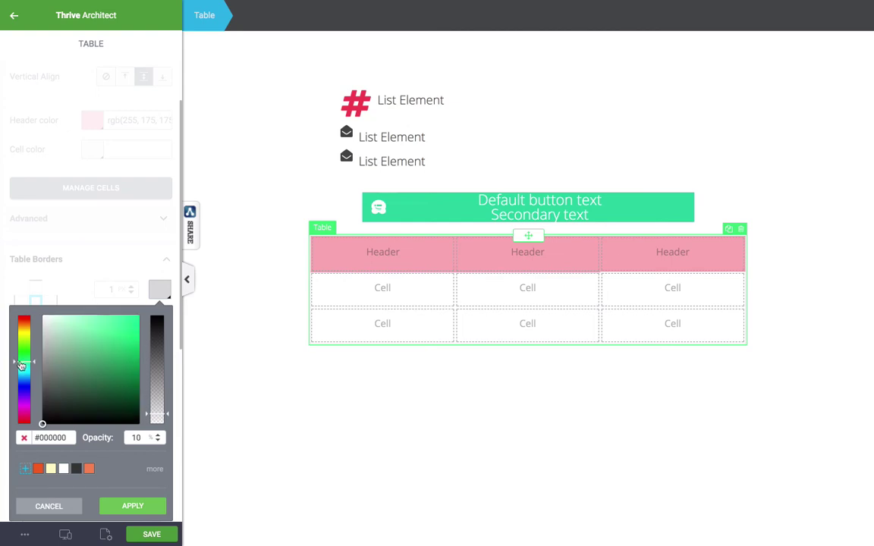
pyautogui.click(150, 504)
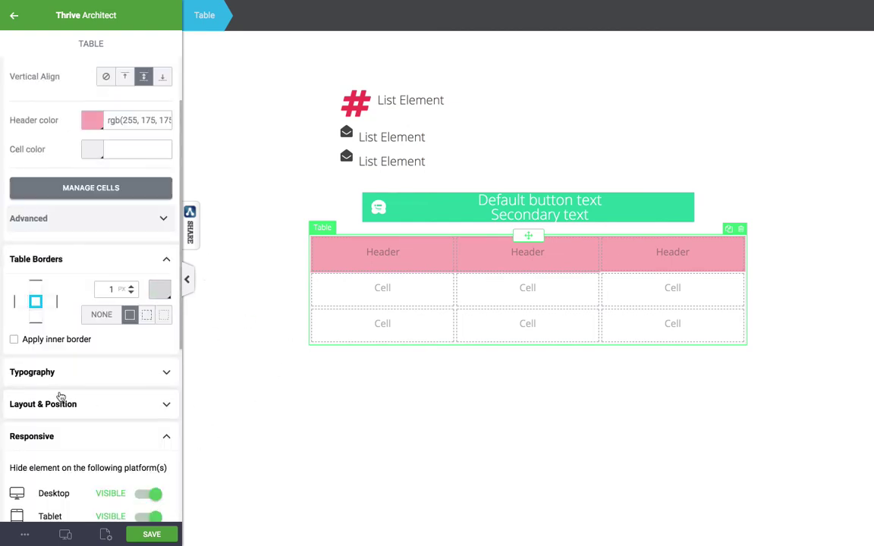
pyautogui.scroll(-3, 70, 365)
pyautogui.scroll(4, 68, 365)
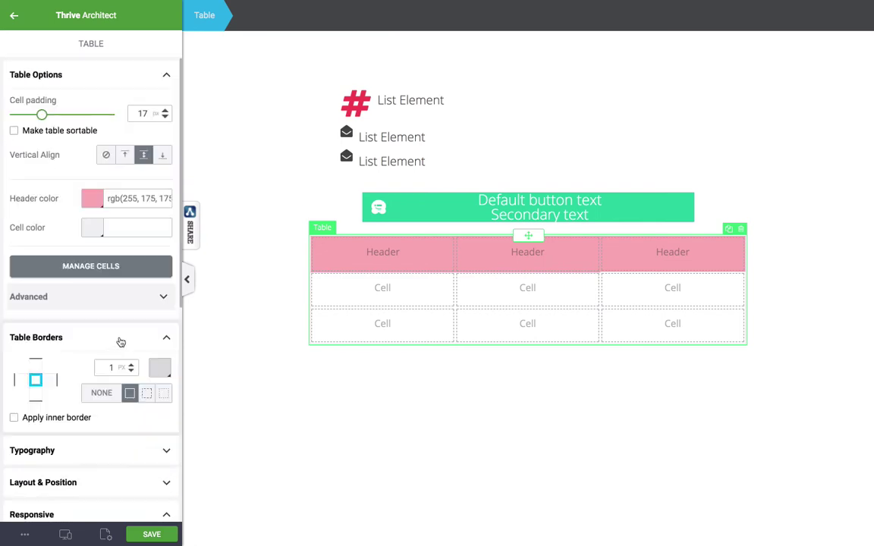
pyautogui.click(111, 265)
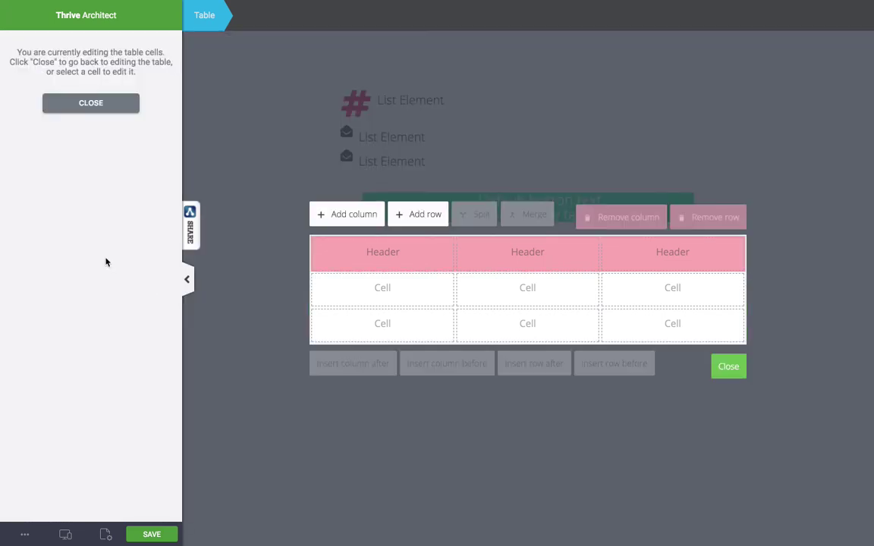
# Close cell editing and deselect the table to bring back the Elements panel
pyautogui.click(728, 367)
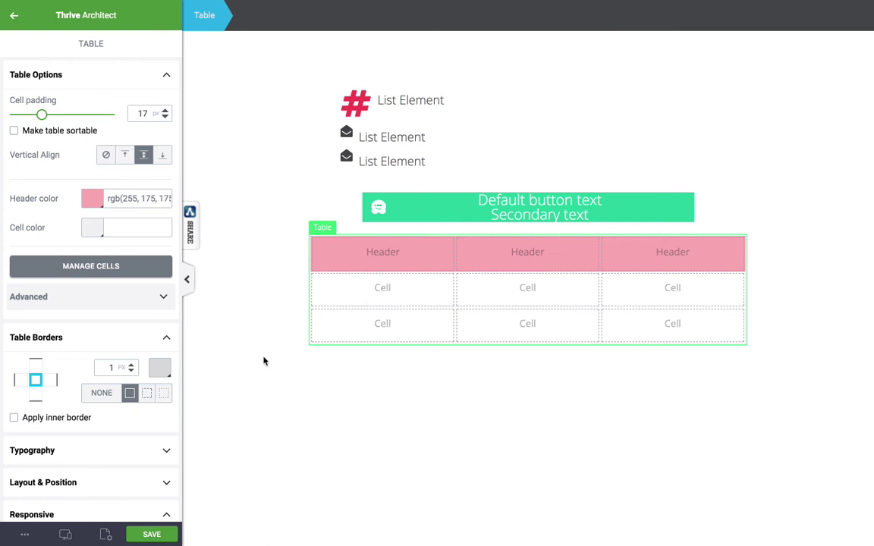
pyautogui.click(264, 361)
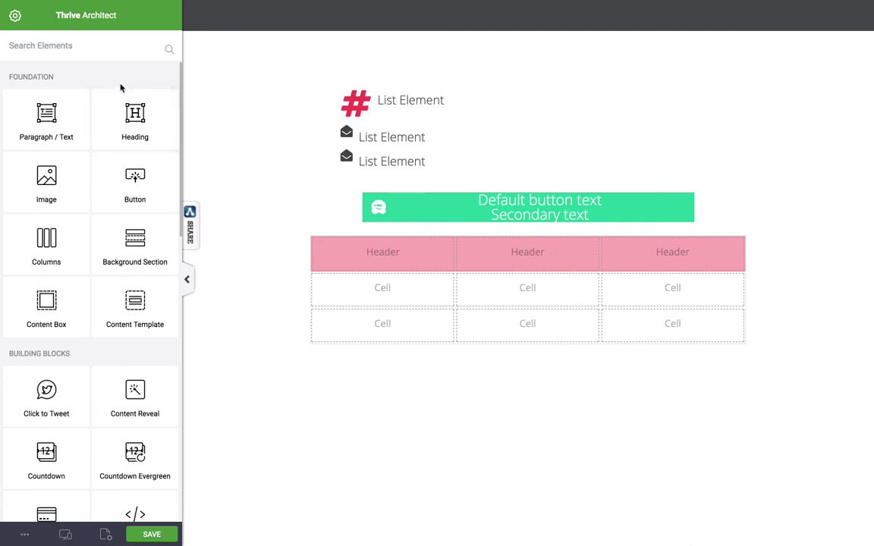
# Find the WordPress Content element with the search 'wordpr' and drop it below the pink-header table
pyautogui.click(78, 41)
pyautogui.write('wordpr')
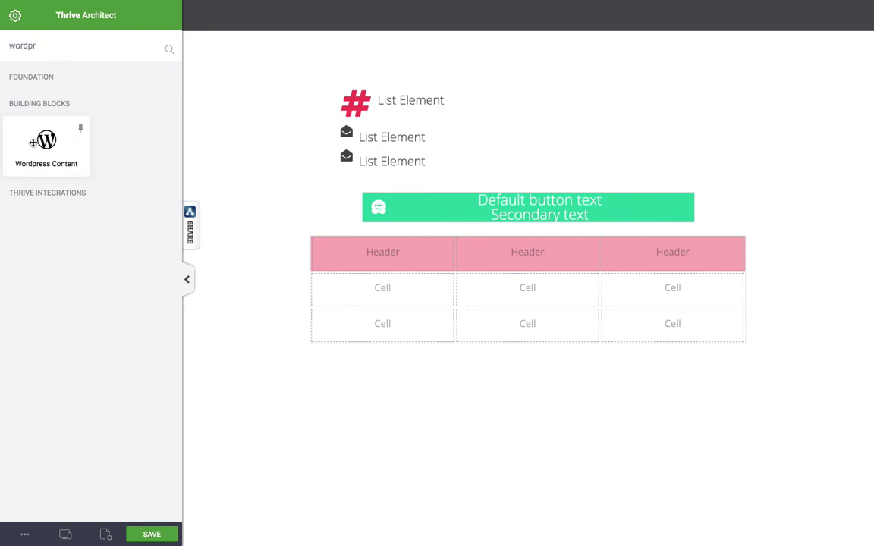
pyautogui.moveTo(28, 126); pyautogui.dragTo(511, 382)
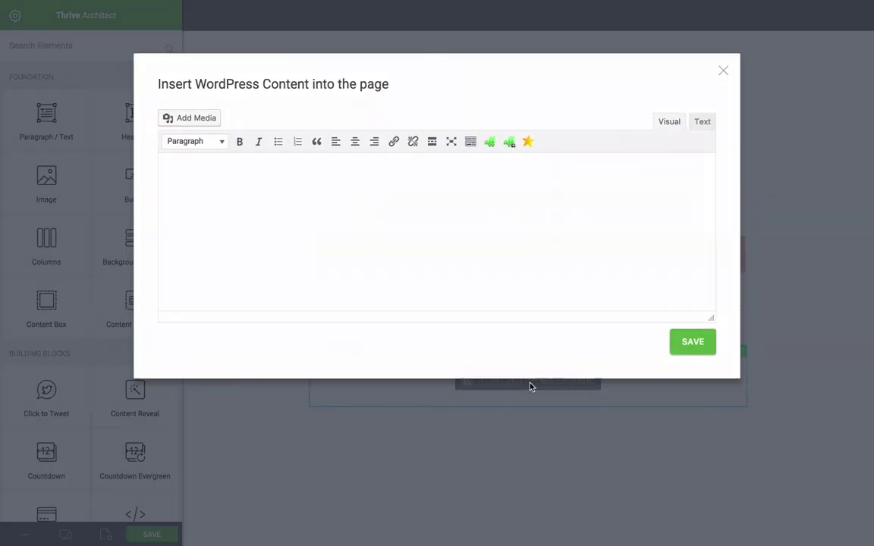
# Open and close the Insert WordPress Content dialog, leaving the block empty
pyautogui.click(528, 383)
pyautogui.click(357, 245)
pyautogui.click(402, 476)
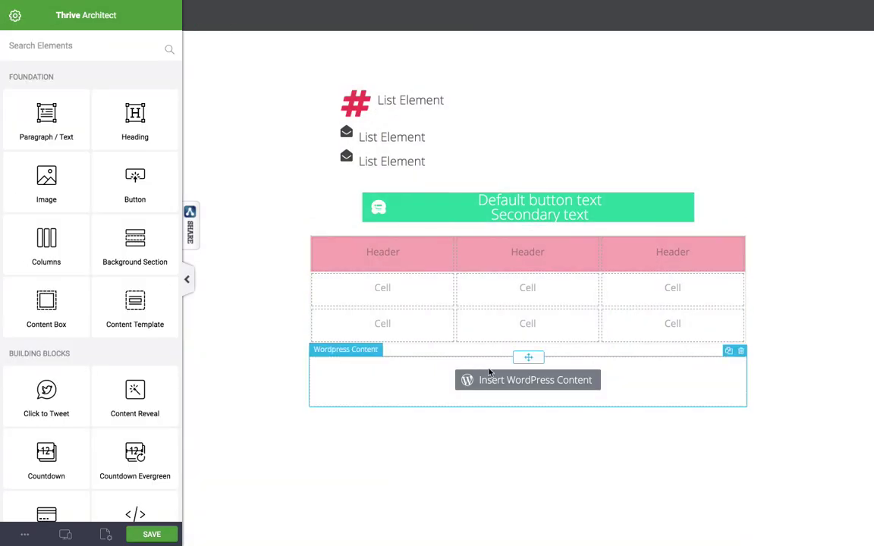
pyautogui.click(503, 382)
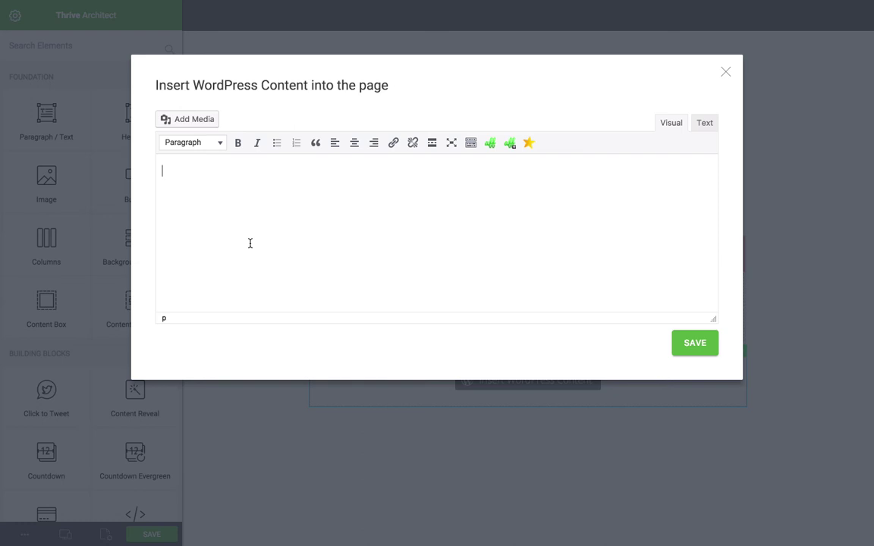
pyautogui.click(724, 72)
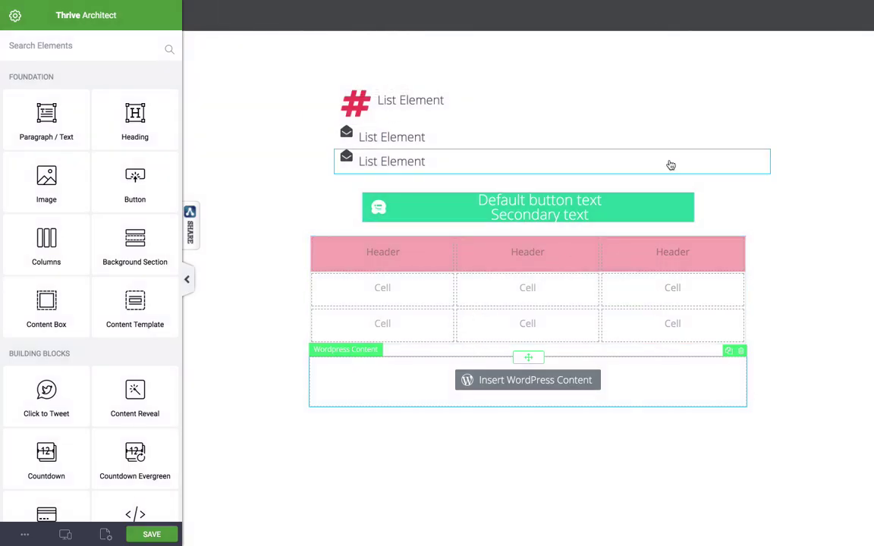